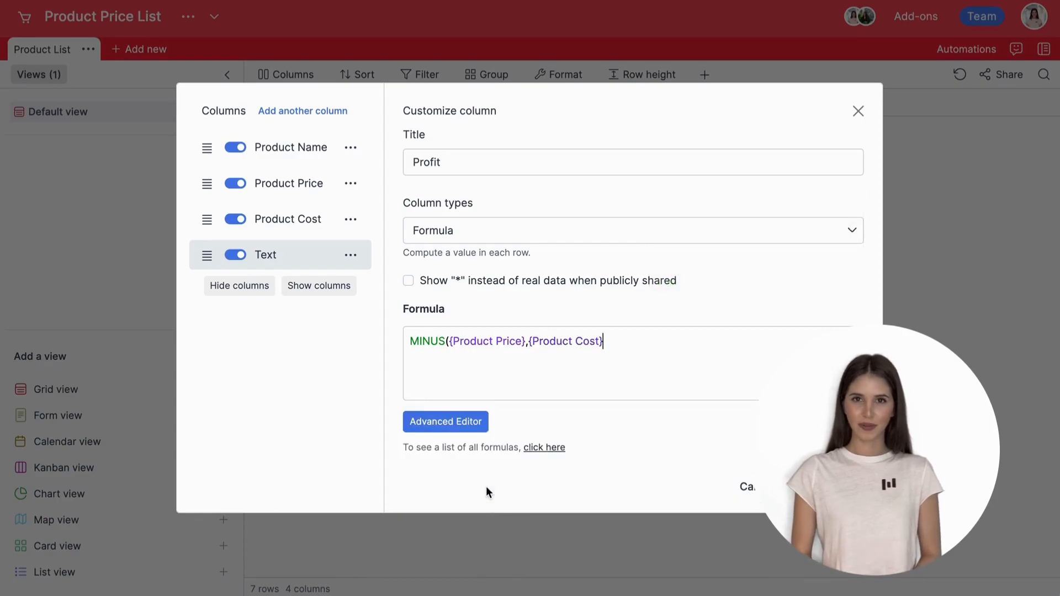
# Complete the Profit column's formula as MINUS({Product Price},{Product Cost}) and browse the list of available formulas
pyautogui.write(')')
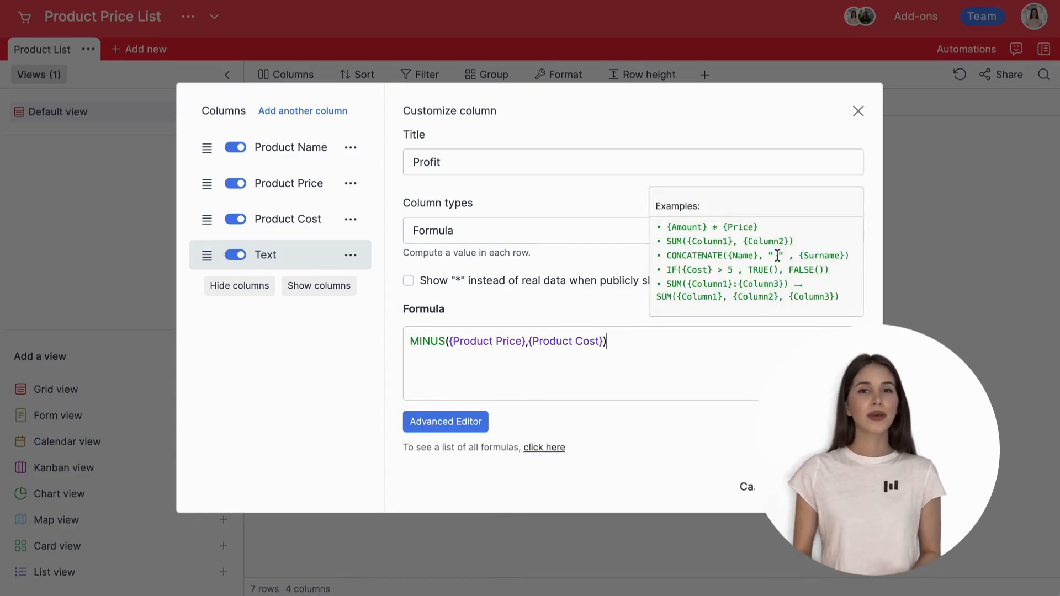
pyautogui.click(554, 448)
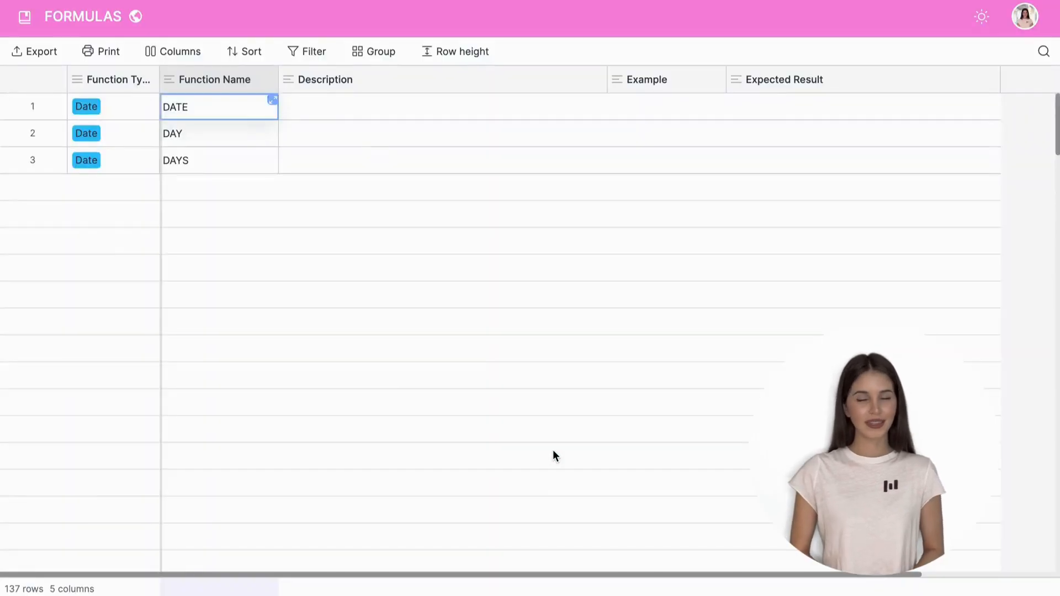
pyautogui.scroll(-10, 554, 455)
pyautogui.scroll(-20, 553, 451)
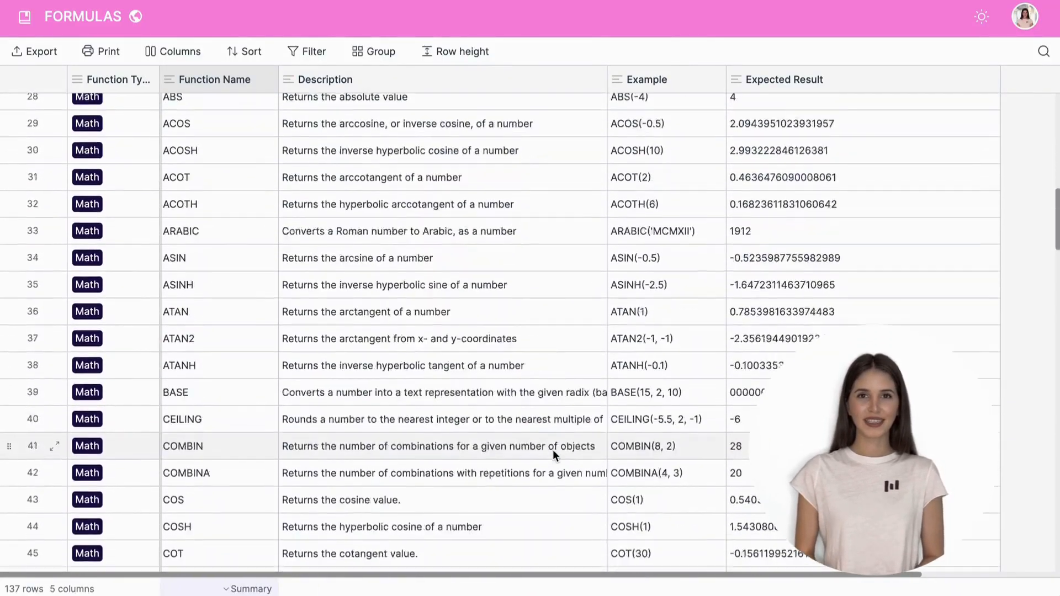
pyautogui.scroll(-1, 554, 456)
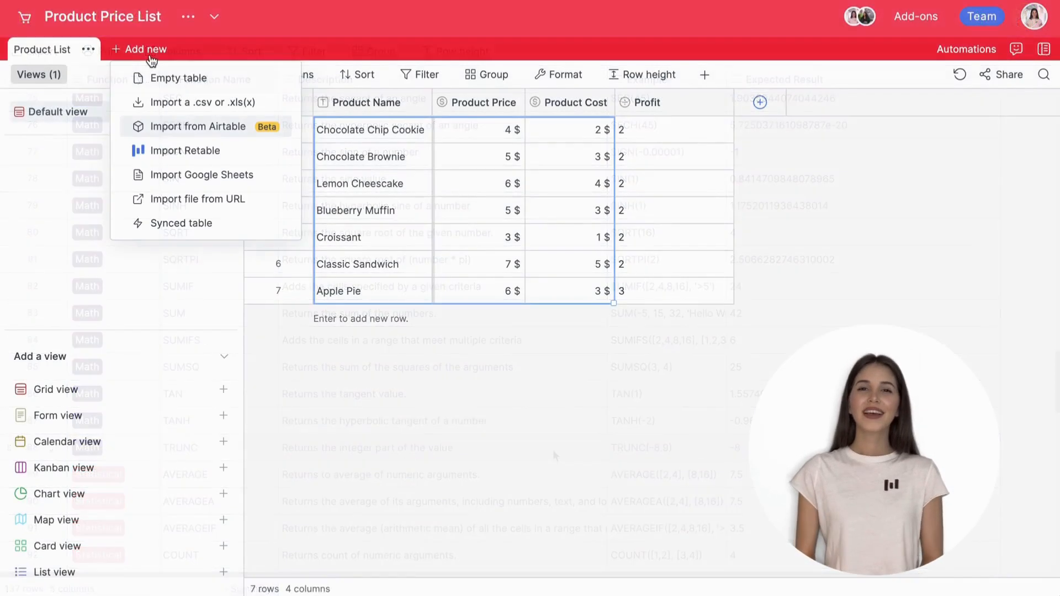
# Import the Ingredients & Calories.xlsx file from the Desktop as a new table, treating the first row as header
pyautogui.click(182, 102)
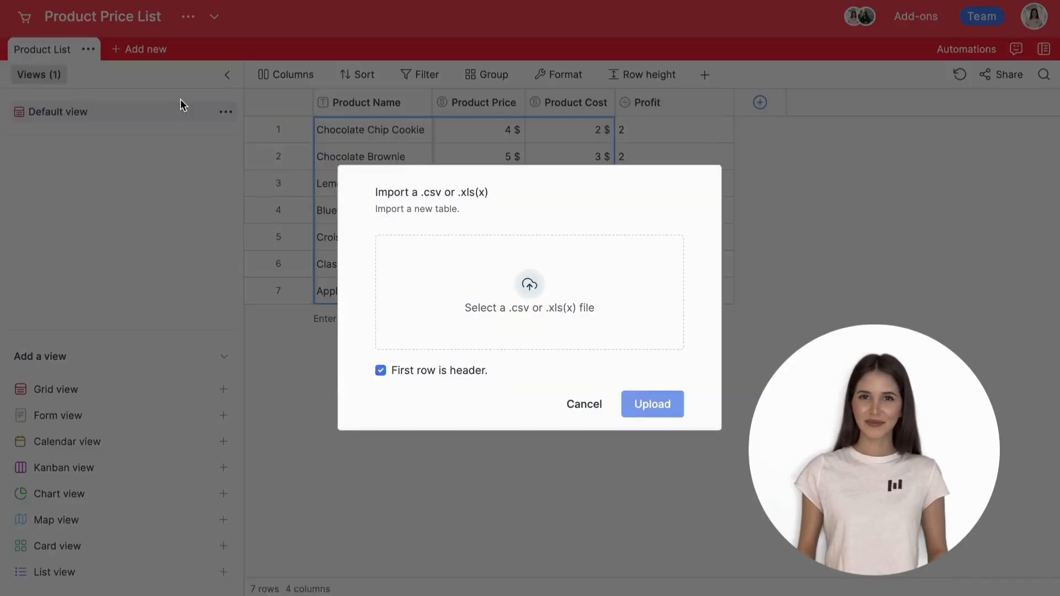
pyautogui.click(483, 247)
pyautogui.click(476, 224)
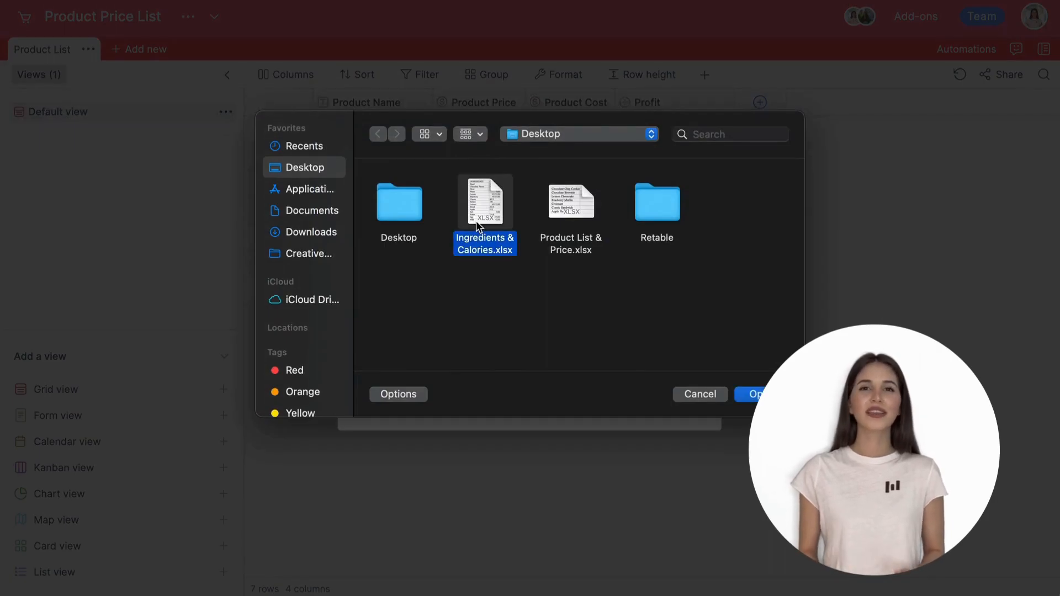
pyautogui.doubleClick(476, 221)
pyautogui.click(649, 403)
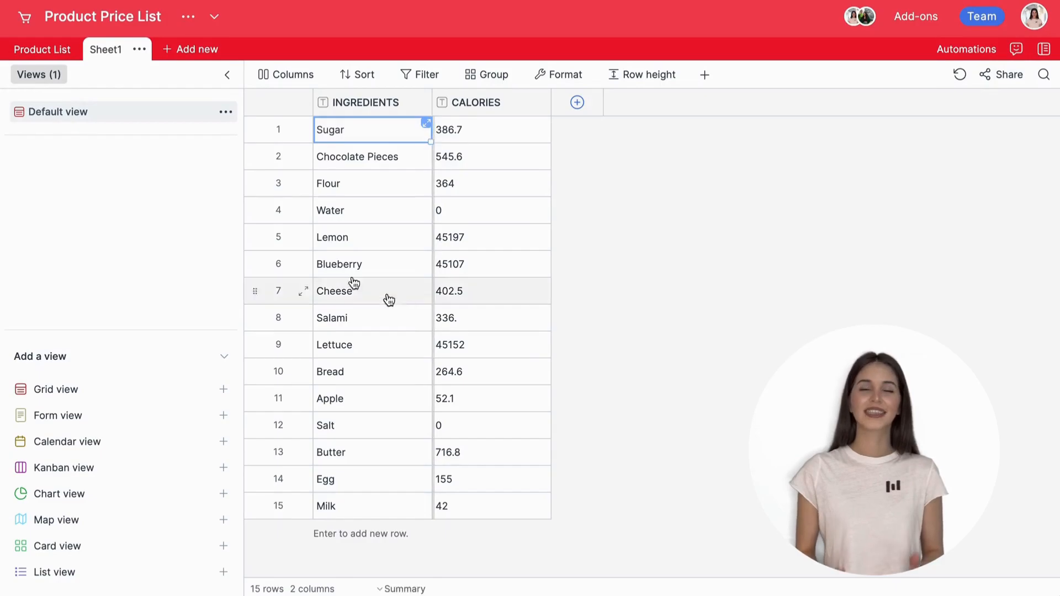
# Add a new column to the Product List table with the Reference another table type
pyautogui.click(39, 51)
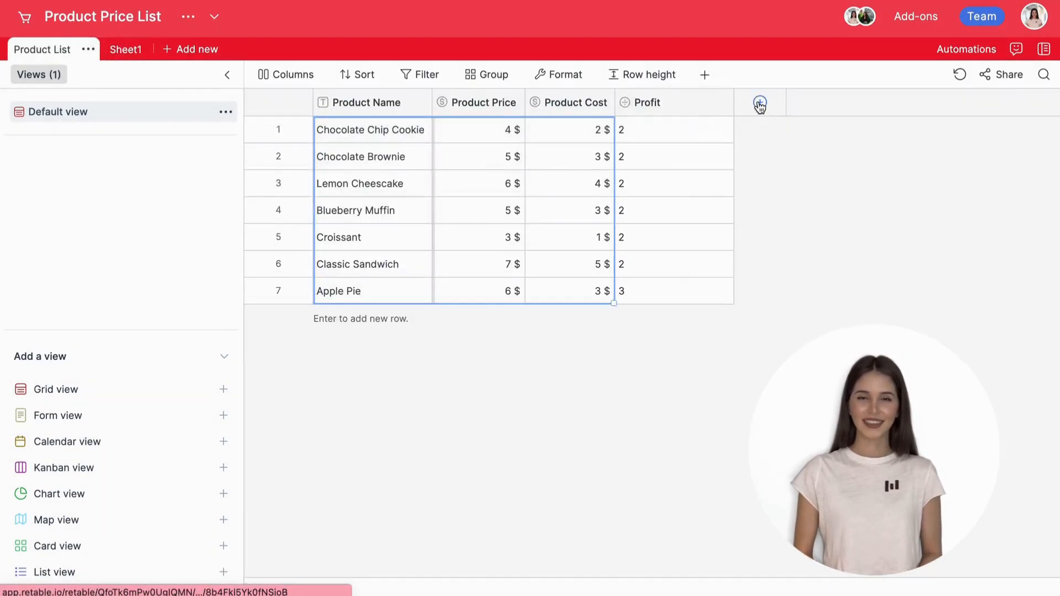
pyautogui.click(760, 102)
pyautogui.click(716, 238)
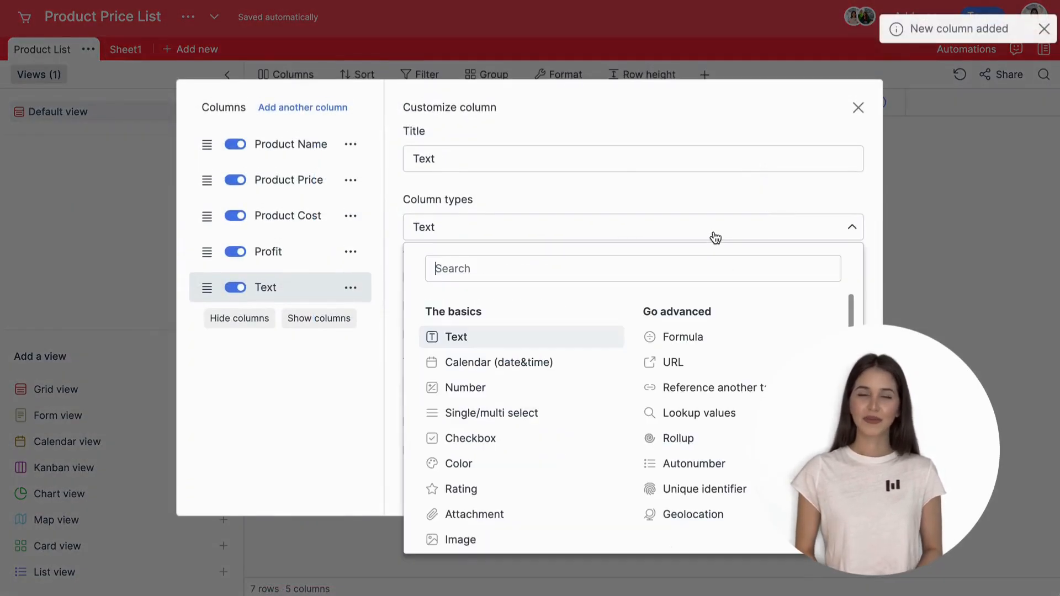
pyautogui.click(754, 387)
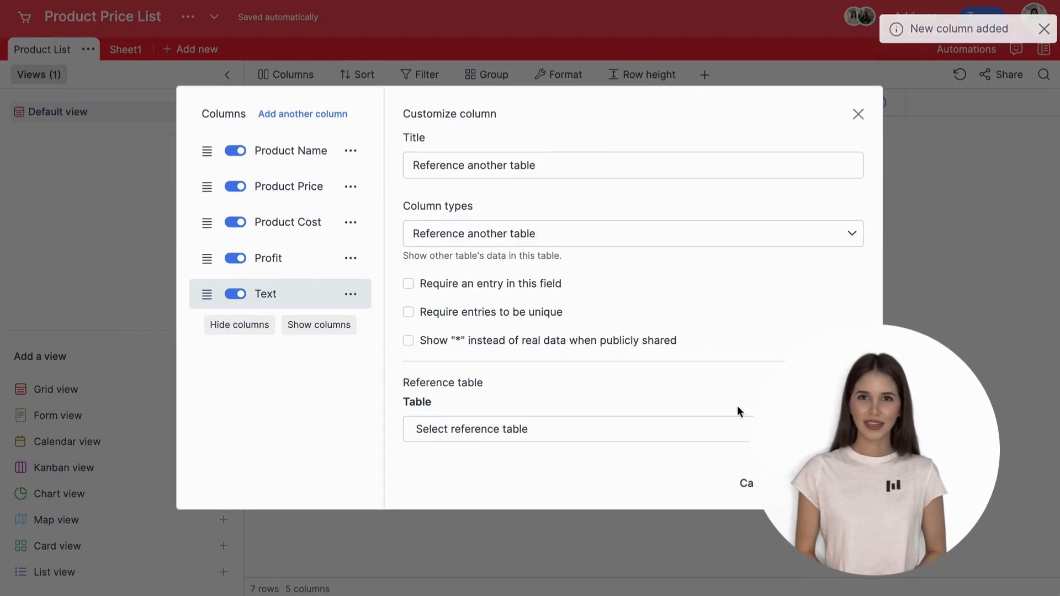
# Point the reference column to the Sheet1 table with INGREDIENTS as lookup column, and save it
pyautogui.click(705, 429)
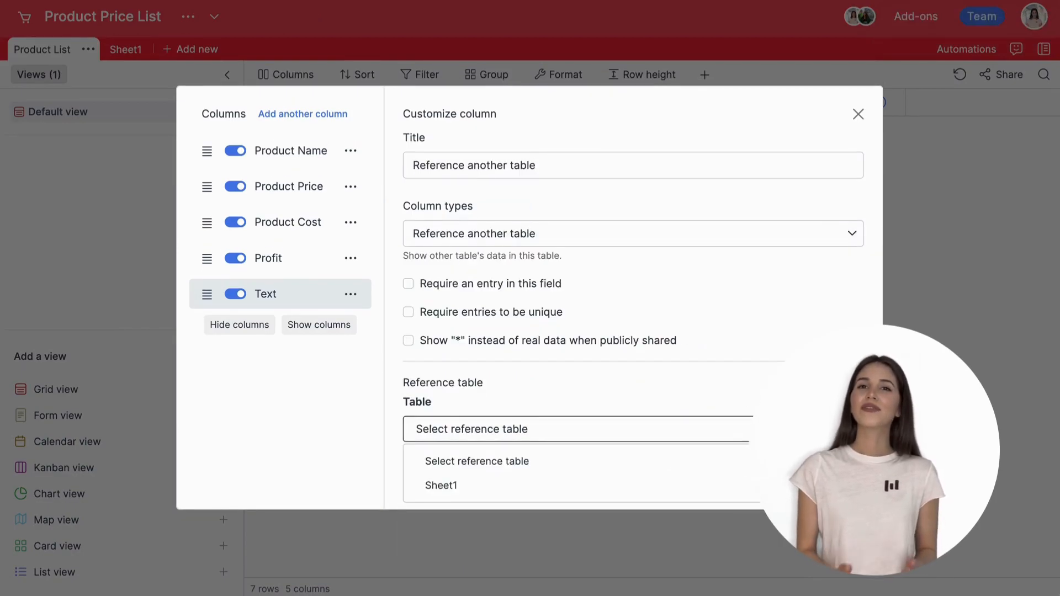
pyautogui.click(706, 490)
pyautogui.click(734, 460)
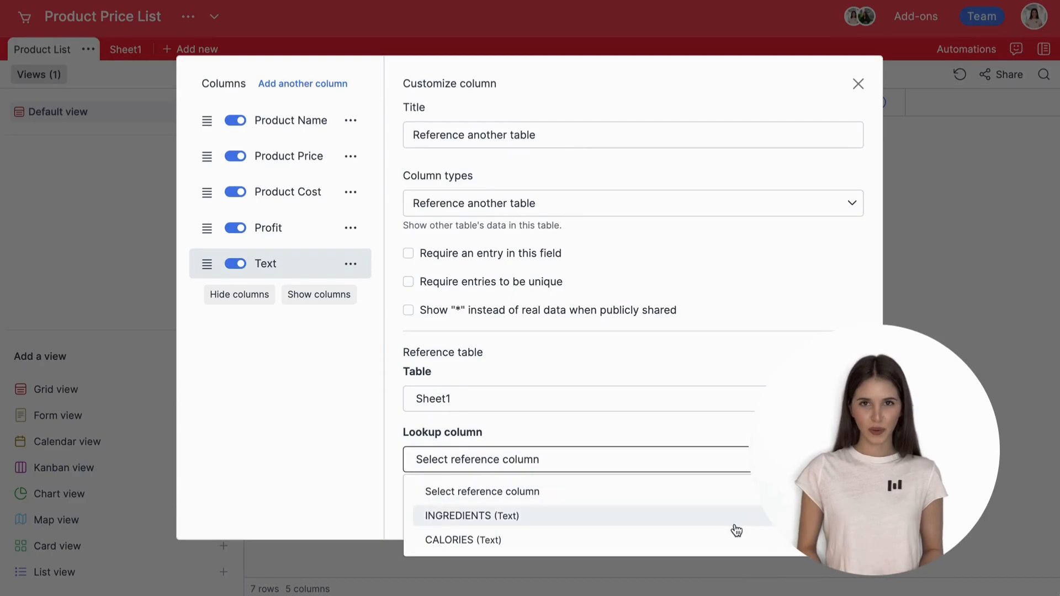
pyautogui.click(734, 522)
pyautogui.click(806, 511)
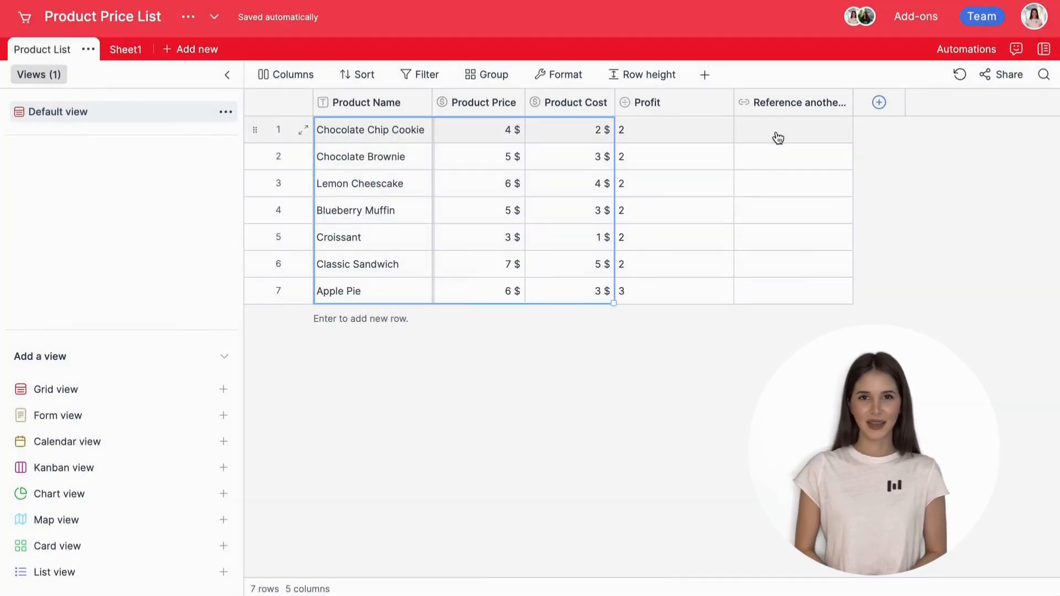
# Link Sugar, Chocolate Pieces, Flour and Water from Sheet1 to the Chocolate Chip Cookie row's reference cell
pyautogui.click(776, 133)
pyautogui.click(747, 131)
pyautogui.click(746, 131)
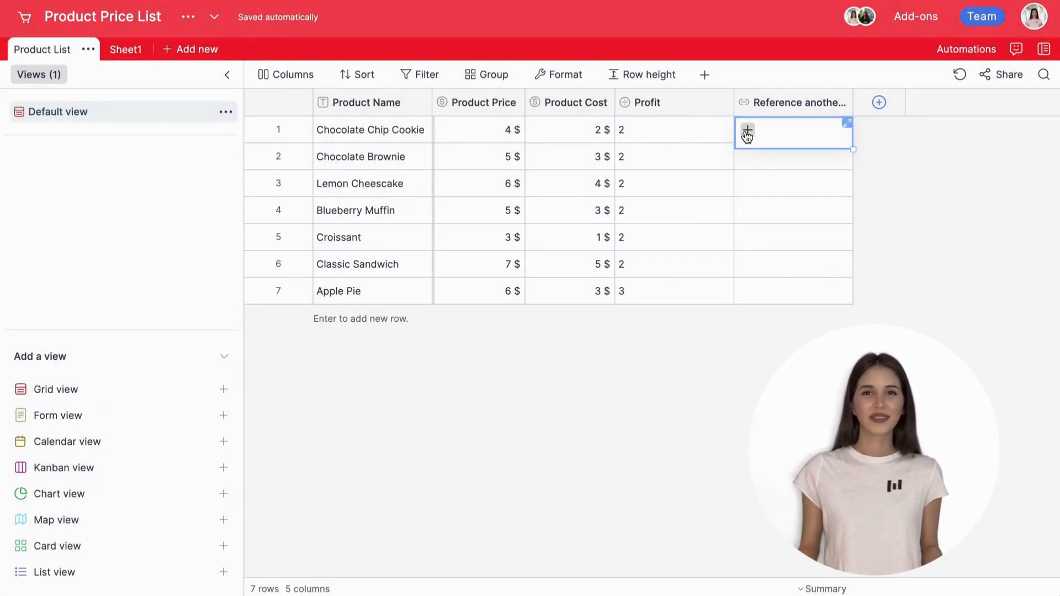
pyautogui.click(747, 130)
pyautogui.click(501, 268)
pyautogui.click(484, 339)
pyautogui.click(484, 339)
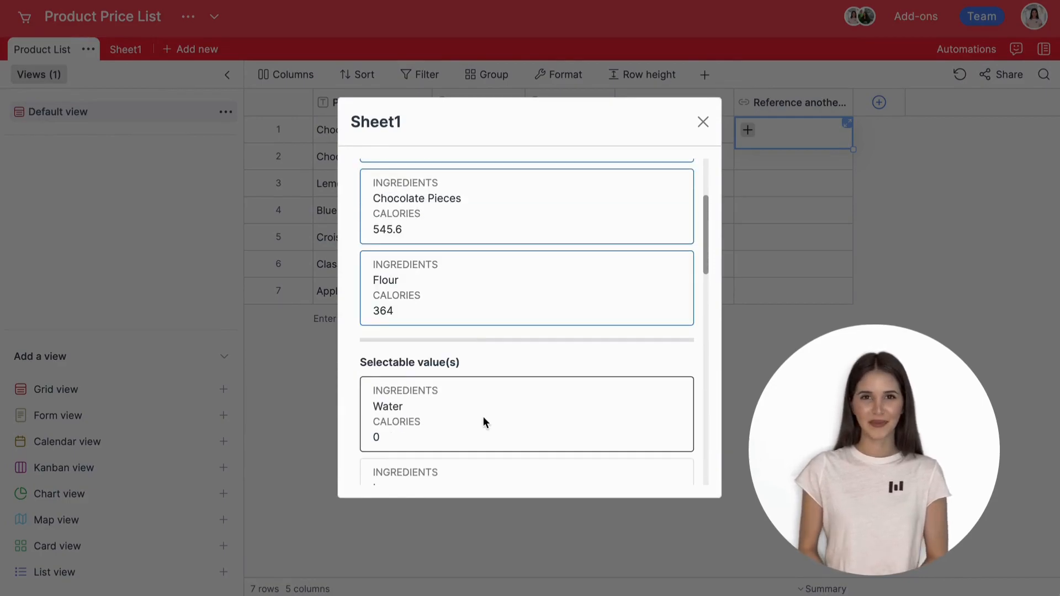
pyautogui.click(483, 419)
# Add a new column of type Lookup values to the Product List table and title it Calories
pyautogui.click(849, 104)
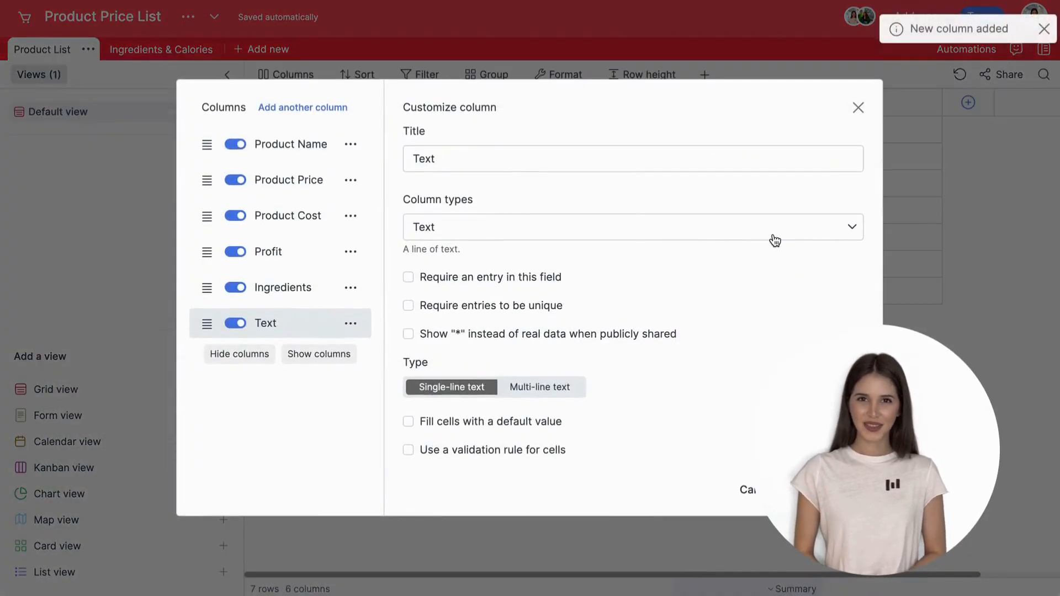
pyautogui.click(774, 235)
pyautogui.click(738, 412)
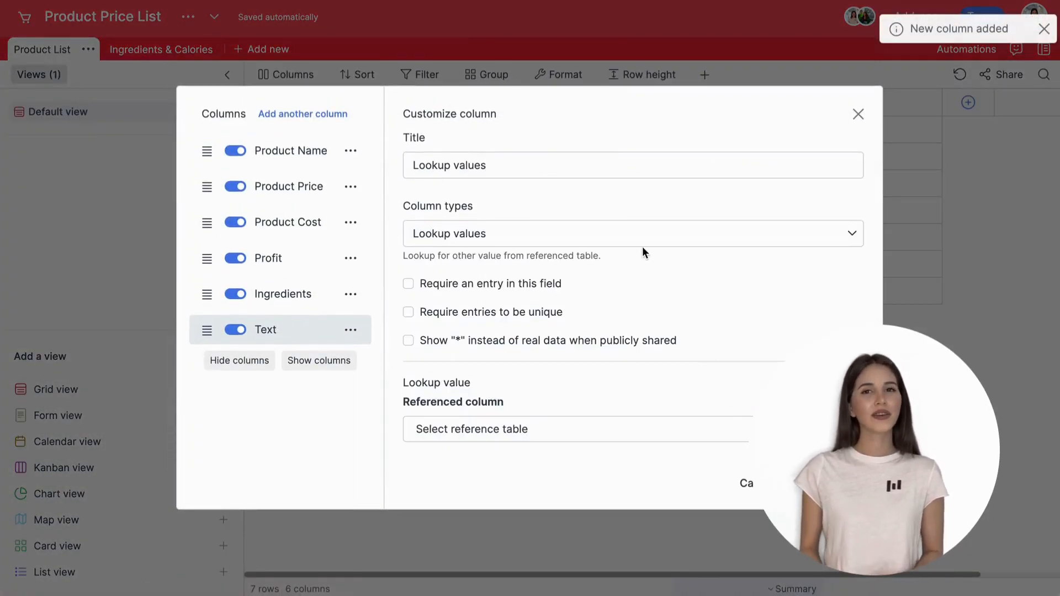
pyautogui.write('Calories')
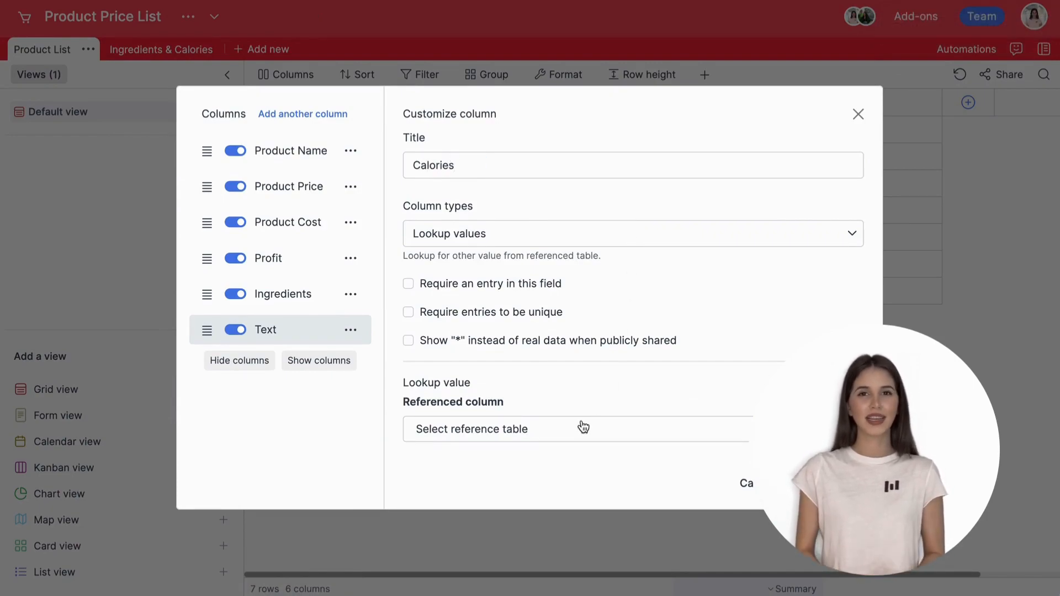
# Set the Calories column's referenced column to Ingredients and its lookup column to CALORIES, and save it
pyautogui.click(583, 426)
pyautogui.click(577, 483)
pyautogui.click(629, 469)
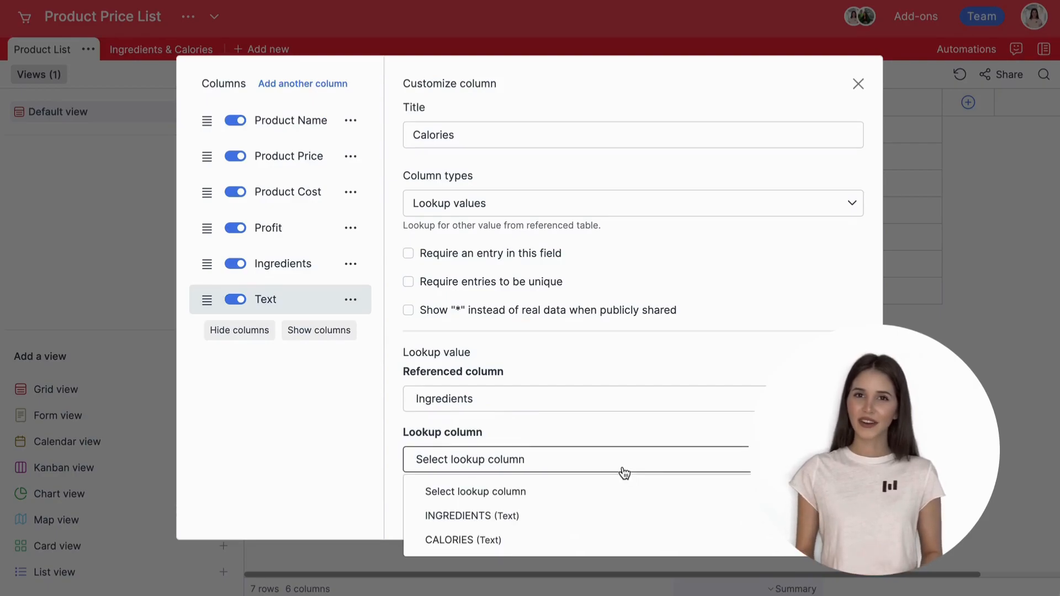
pyautogui.click(573, 547)
pyautogui.click(826, 513)
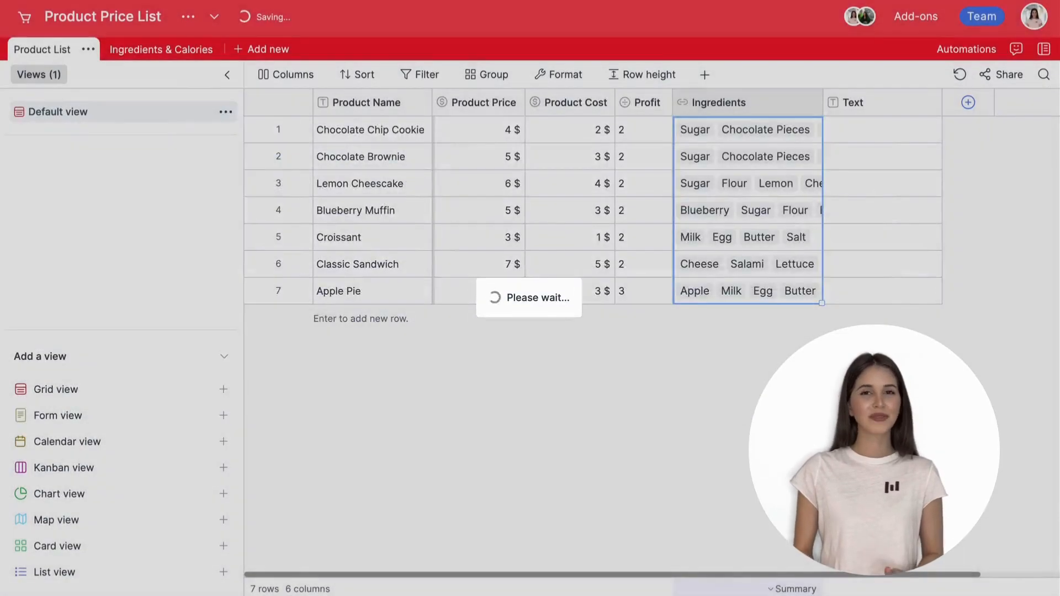
# Title the new Rollup column Total Calories, with Ingredients as referenced column and CALORIES as rollup column
pyautogui.hscroll(3, 904, 192)
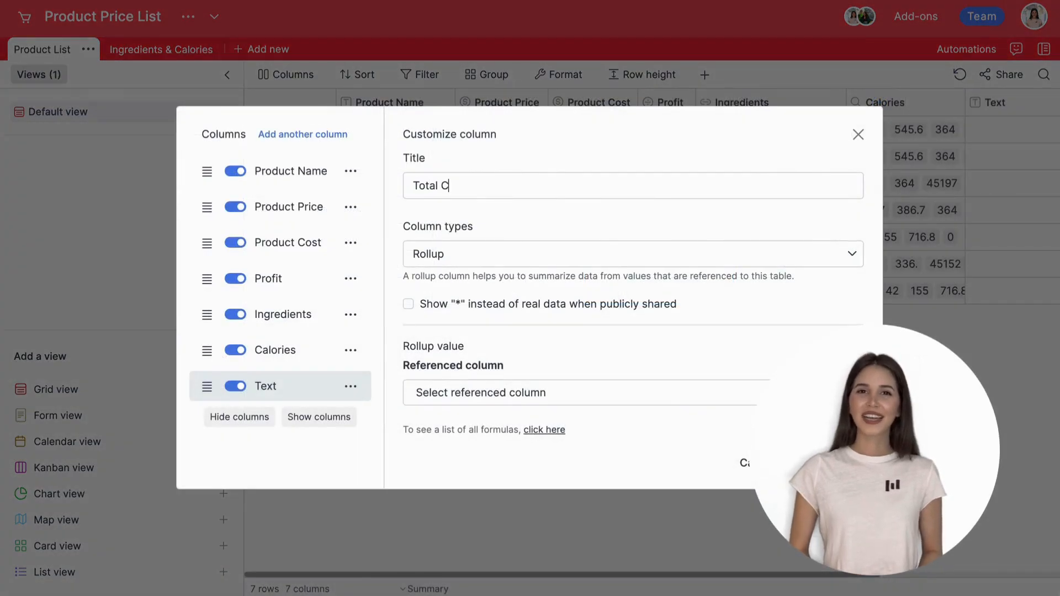
pyautogui.write('alories')
pyautogui.click(485, 392)
pyautogui.click(450, 447)
pyautogui.click(515, 423)
pyautogui.click(498, 503)
# Enter SUM(VALUES) as the Total Calories rollup formula and save the column
pyautogui.click(513, 473)
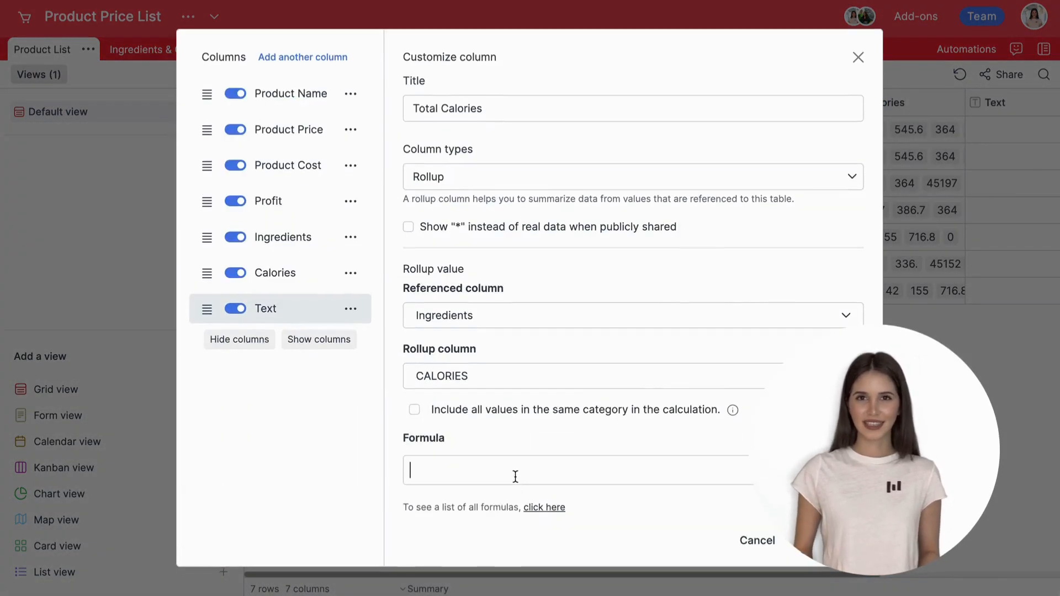
pyautogui.write('SUM(VALUES)')
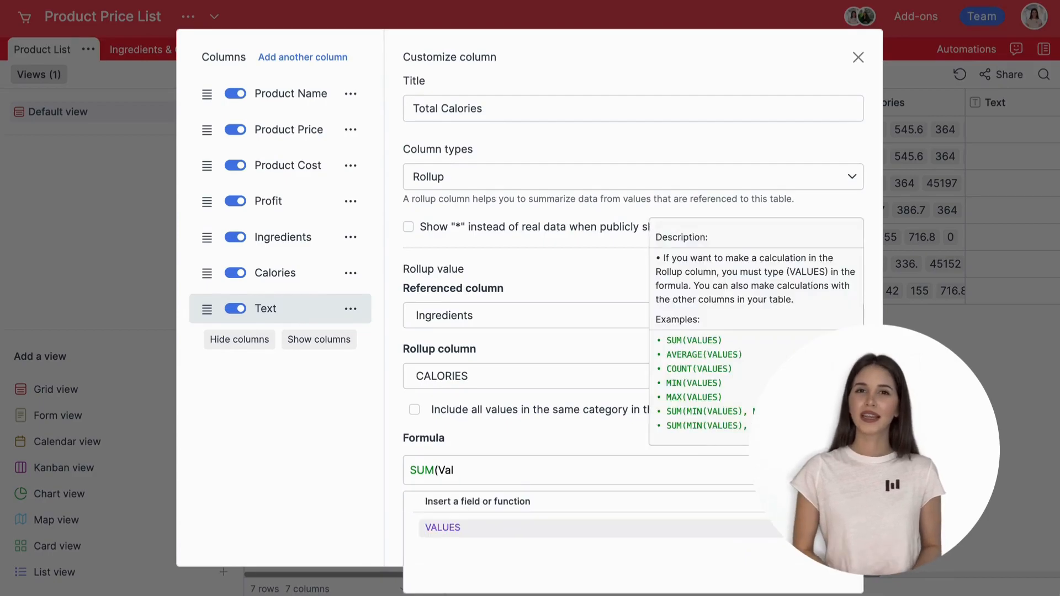
pyautogui.click(827, 541)
# Save the new column as an Autonumber column and narrow its width
pyautogui.hscroll(3, 677, 236)
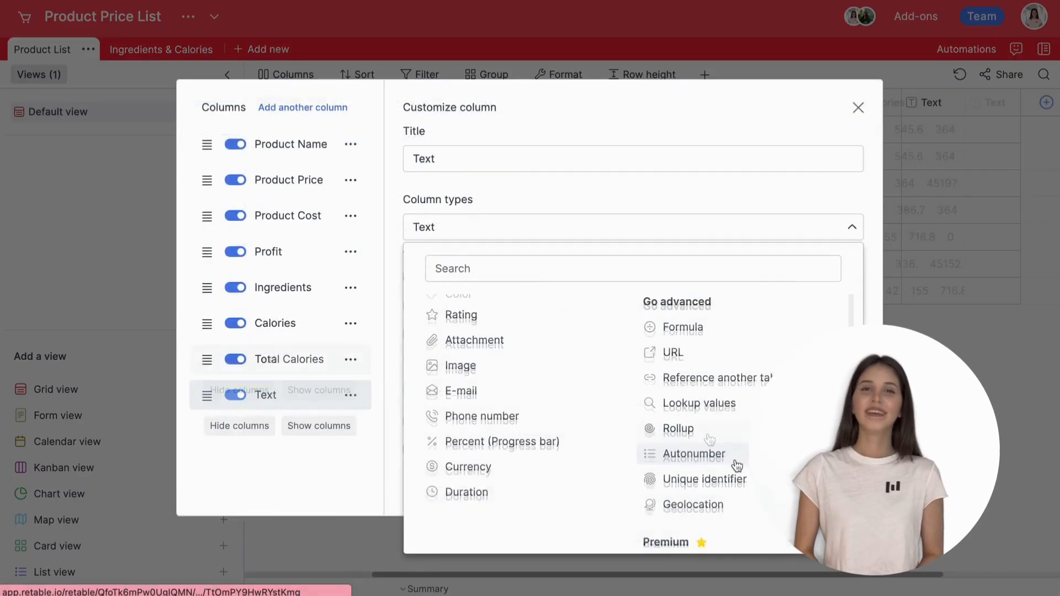
pyautogui.click(734, 459)
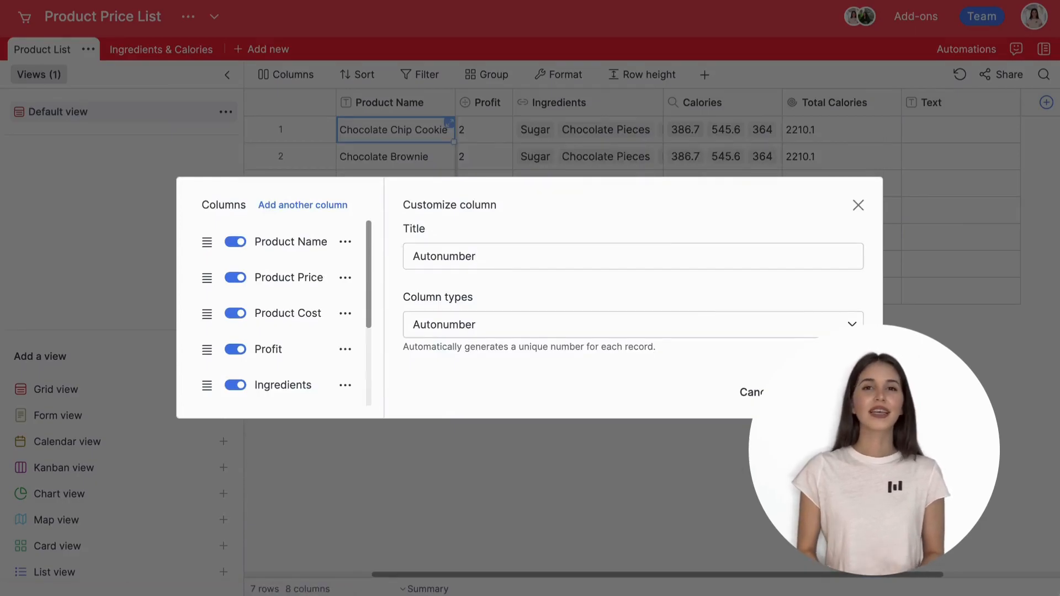
pyautogui.click(826, 392)
pyautogui.moveTo(1014, 99); pyautogui.dragTo(987, 99)
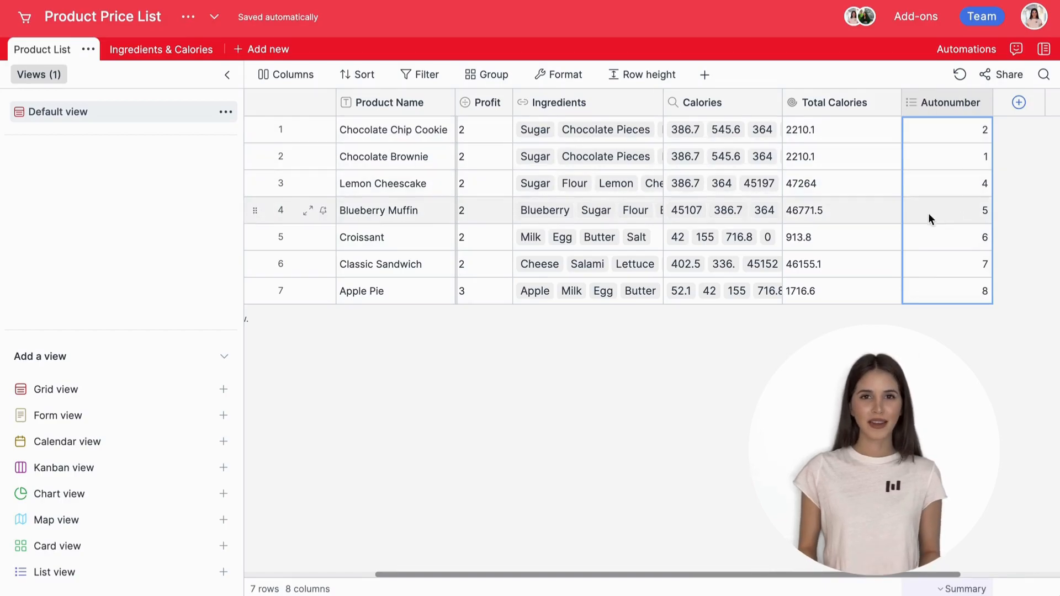
# Add a new column of type URL after the Autonumber column, title it Website, and save it
pyautogui.hscroll(5, 916, 216)
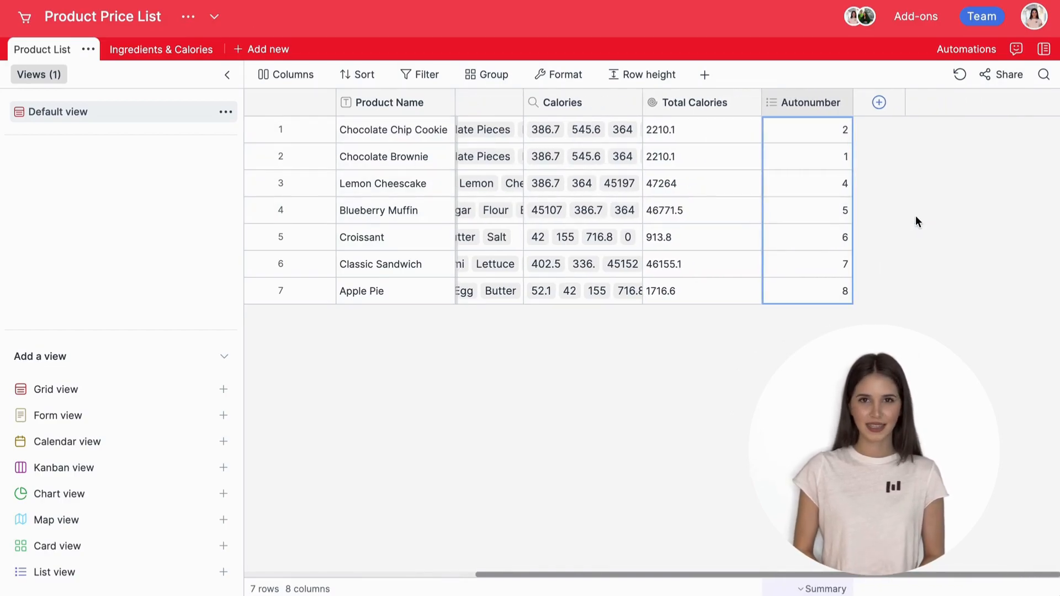
pyautogui.click(878, 103)
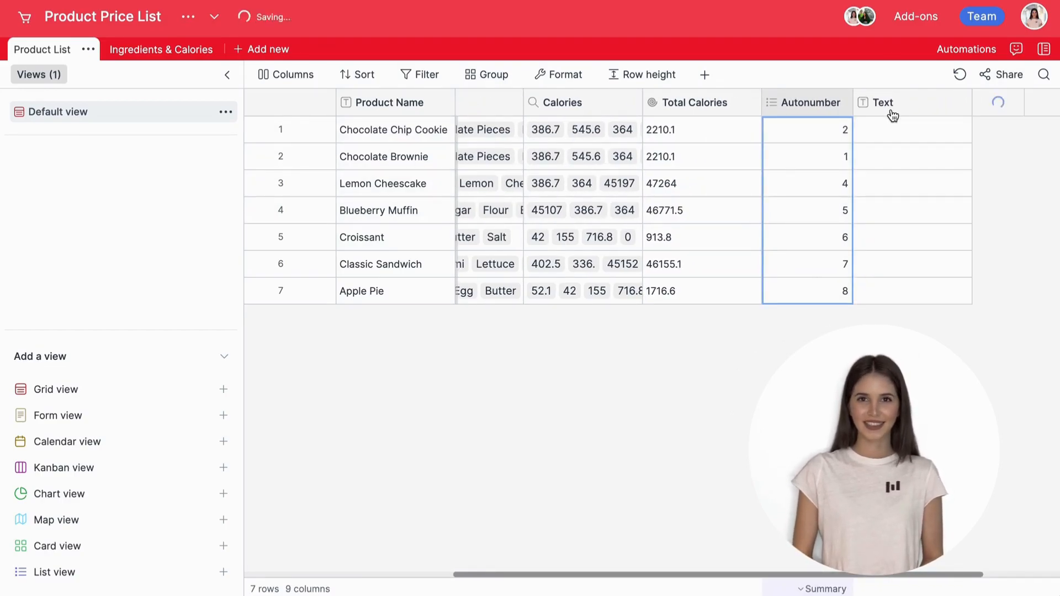
pyautogui.click(828, 227)
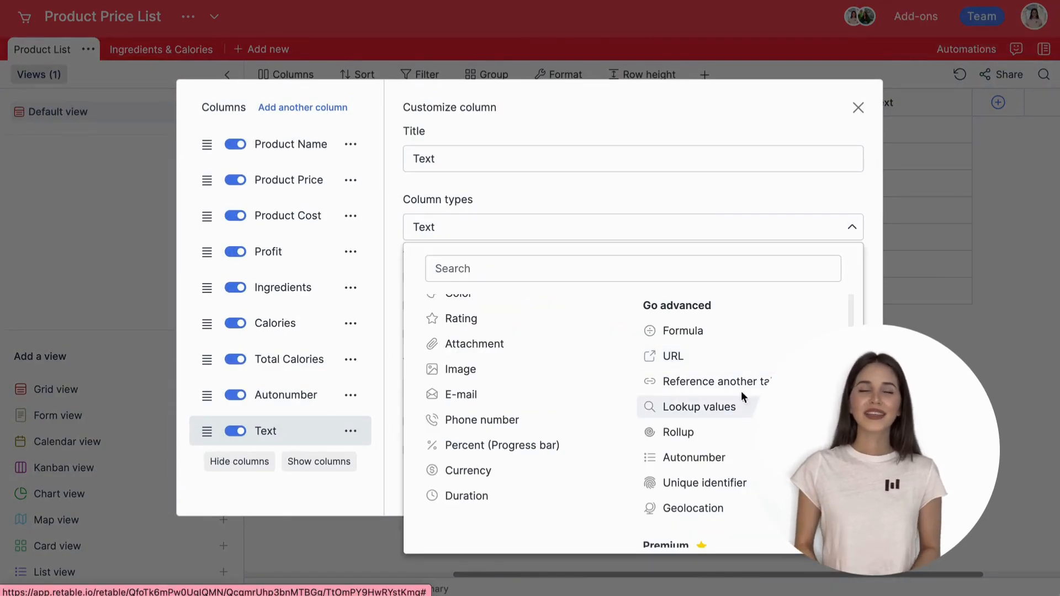
pyautogui.click(718, 359)
pyautogui.write('Website')
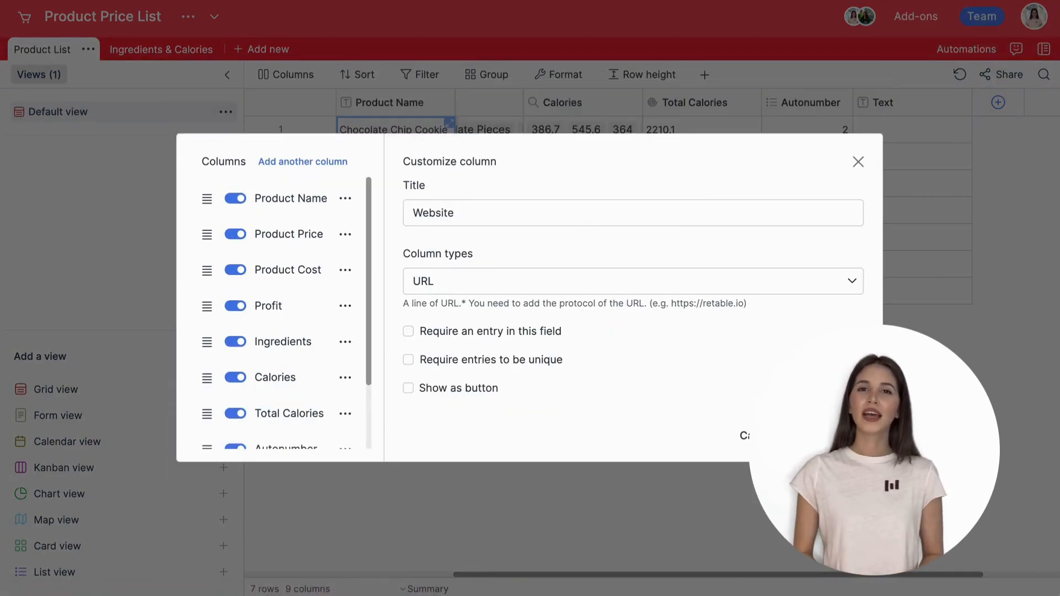
pyautogui.press('Return')
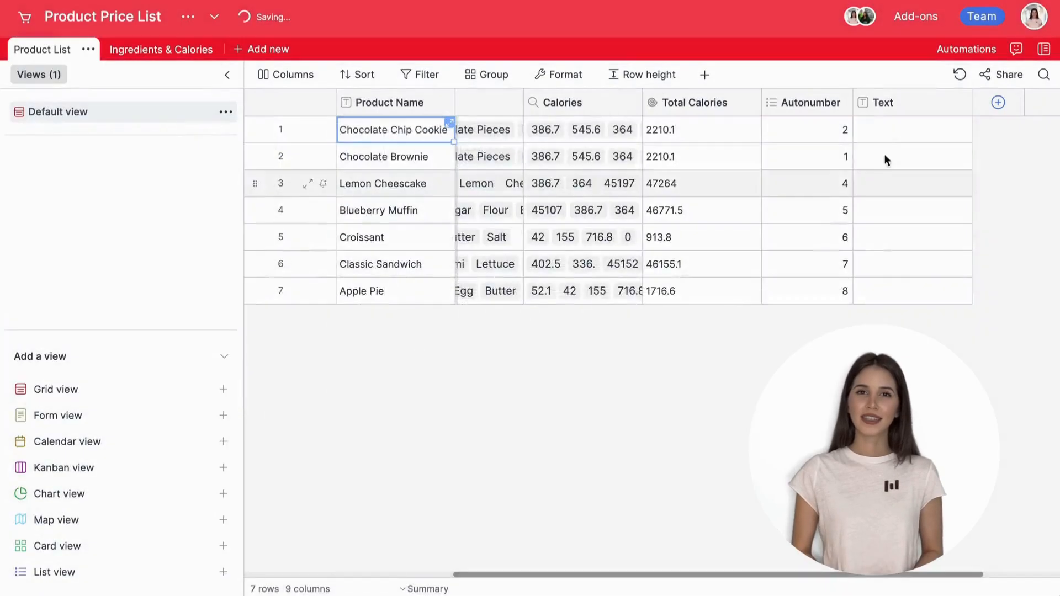
pyautogui.click(882, 123)
pyautogui.write('www.foods.com')
pyautogui.press('Return')
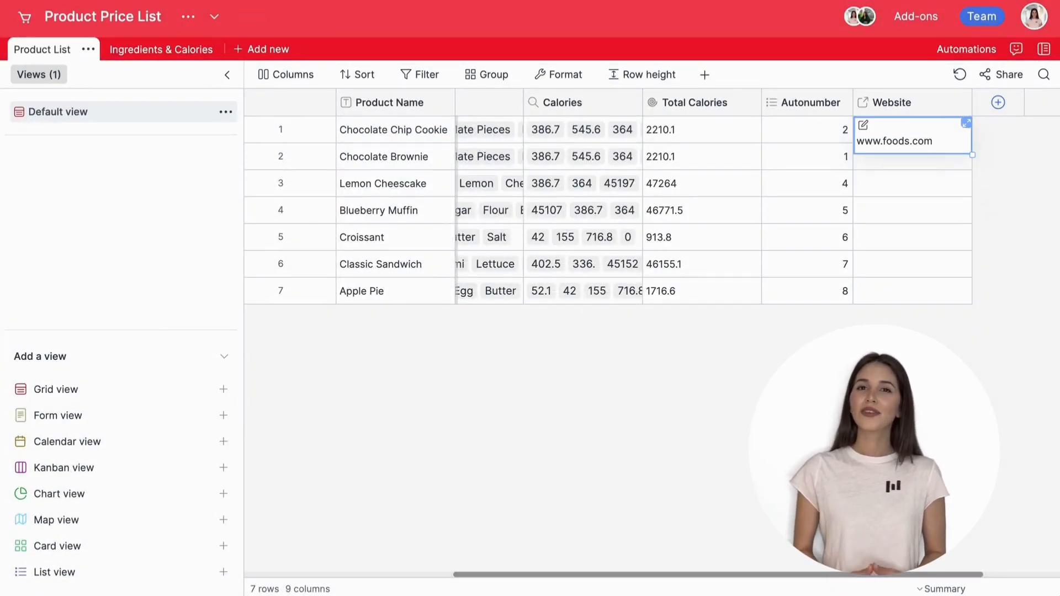
# Set the Website column to show its links as a button labelled WEBSITE, and save the change
pyautogui.doubleClick(908, 102)
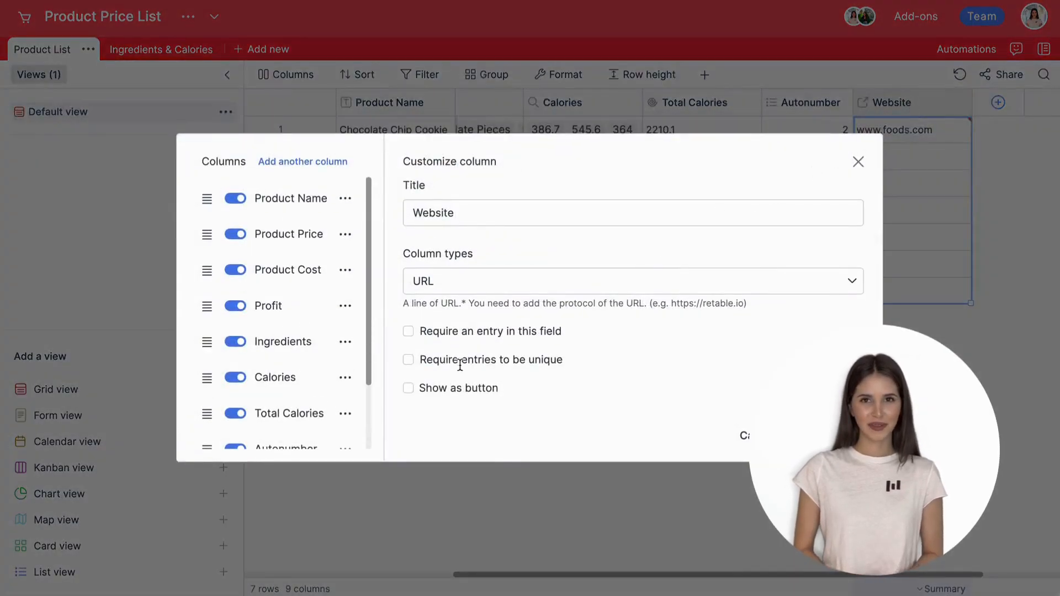
pyautogui.click(408, 389)
pyautogui.click(454, 348)
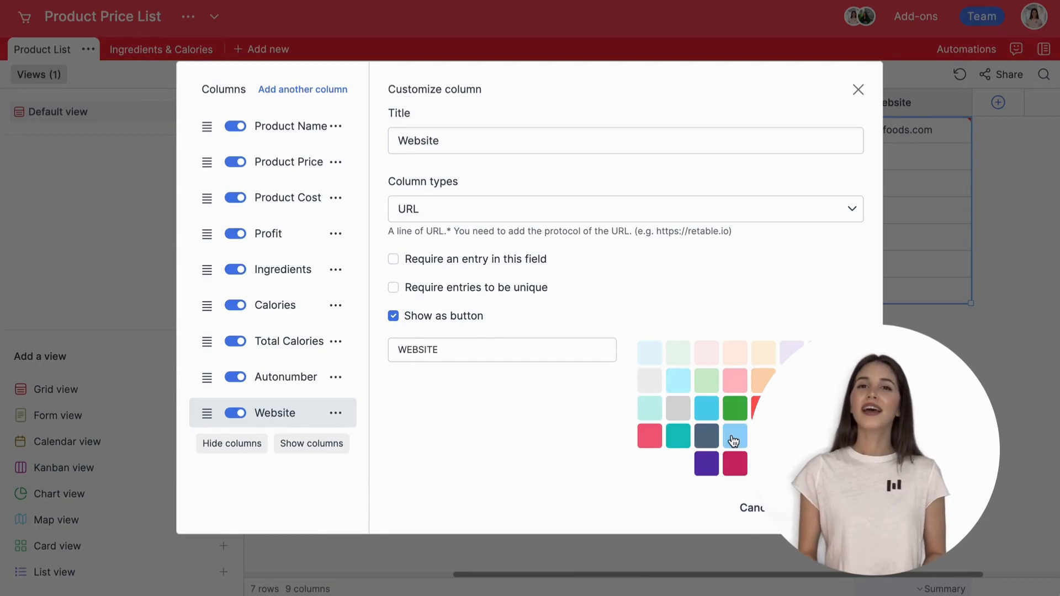
pyautogui.click(829, 508)
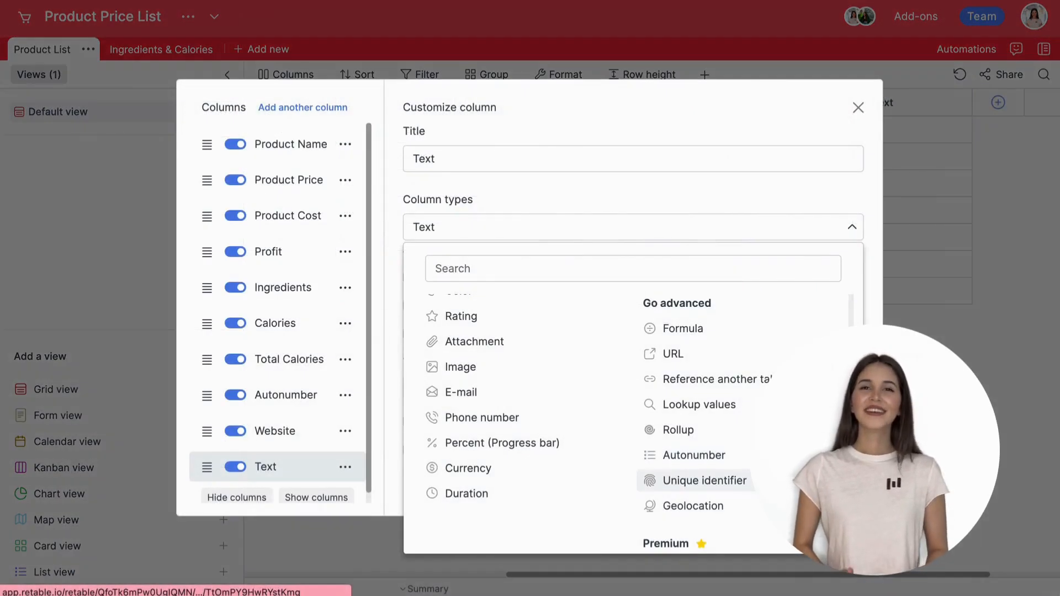
# Make the new column a Unique identifier column titled Stock Number
pyautogui.click(695, 480)
pyautogui.tripleClick(609, 115)
pyautogui.write('Stock Number')
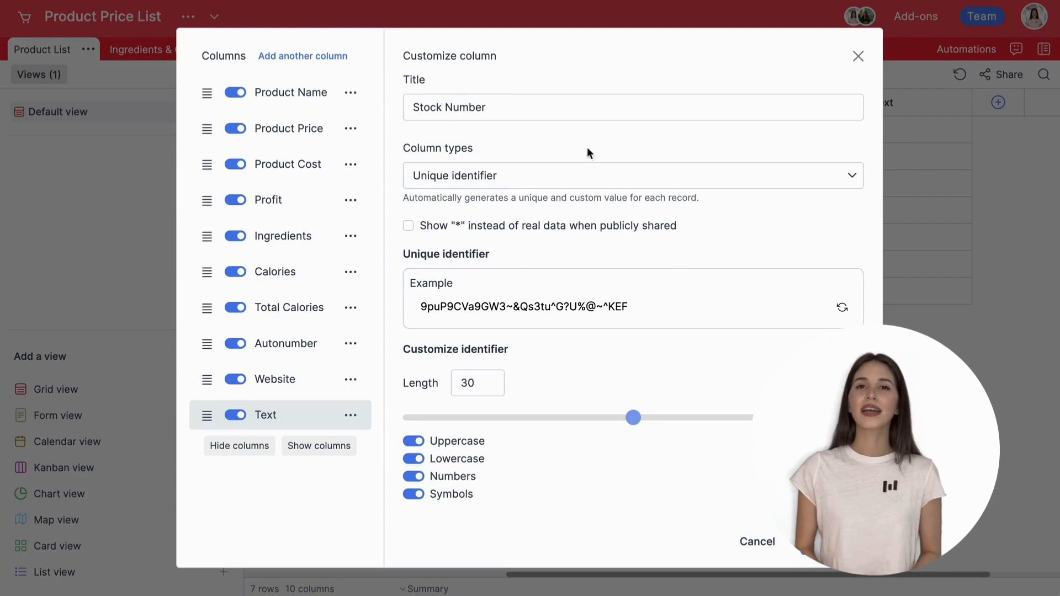
# Mask the Stock Number data when publicly shared and restrict the identifier to 10 characters of uppercase letters only
pyautogui.click(411, 441)
pyautogui.click(411, 461)
pyautogui.click(412, 478)
pyautogui.click(413, 496)
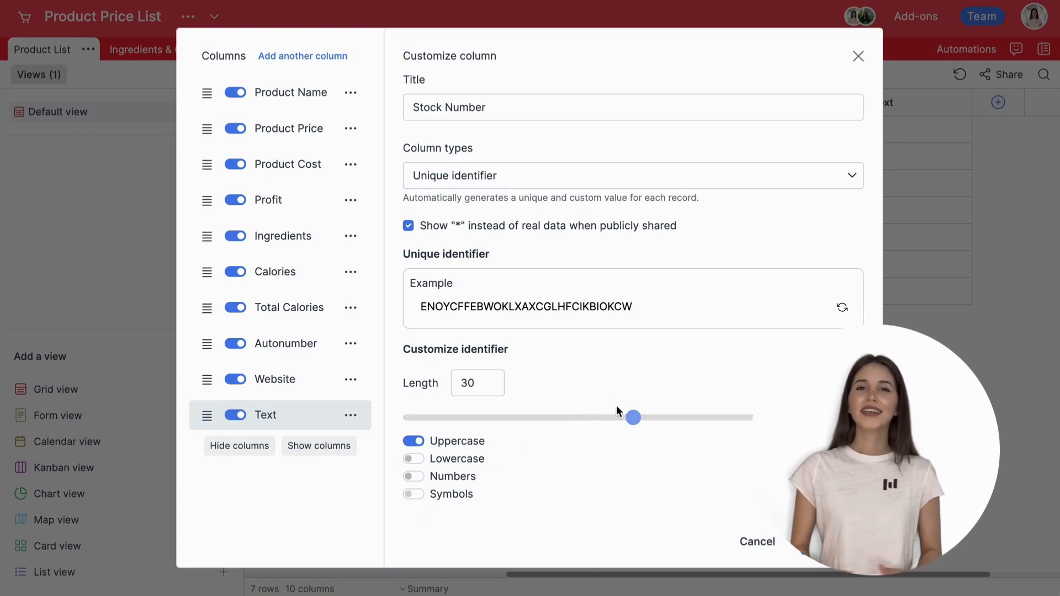
pyautogui.moveTo(633, 418); pyautogui.dragTo(396, 416)
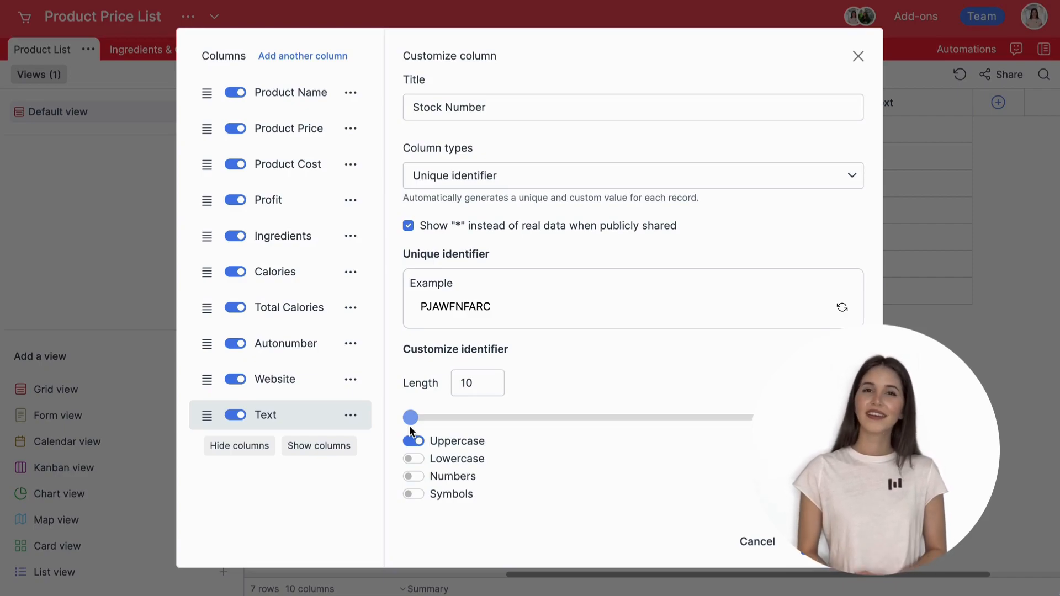
# Set the identifier length to 19, include lowercase letters, numbers and symbols, and save the Stock Number column
pyautogui.click(414, 459)
pyautogui.moveTo(411, 418); pyautogui.dragTo(510, 419)
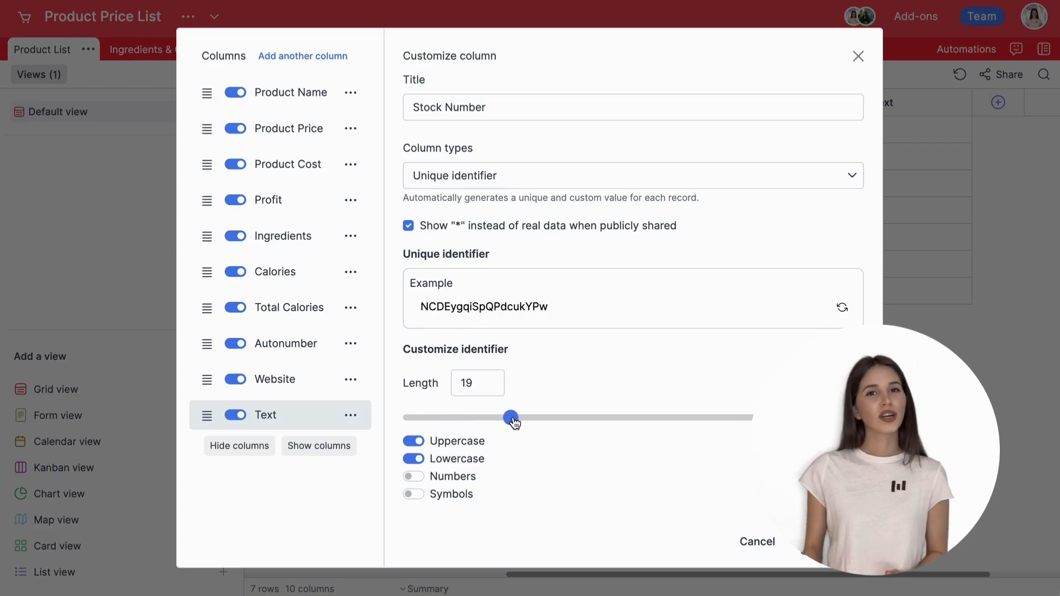
pyautogui.click(422, 484)
pyautogui.click(415, 494)
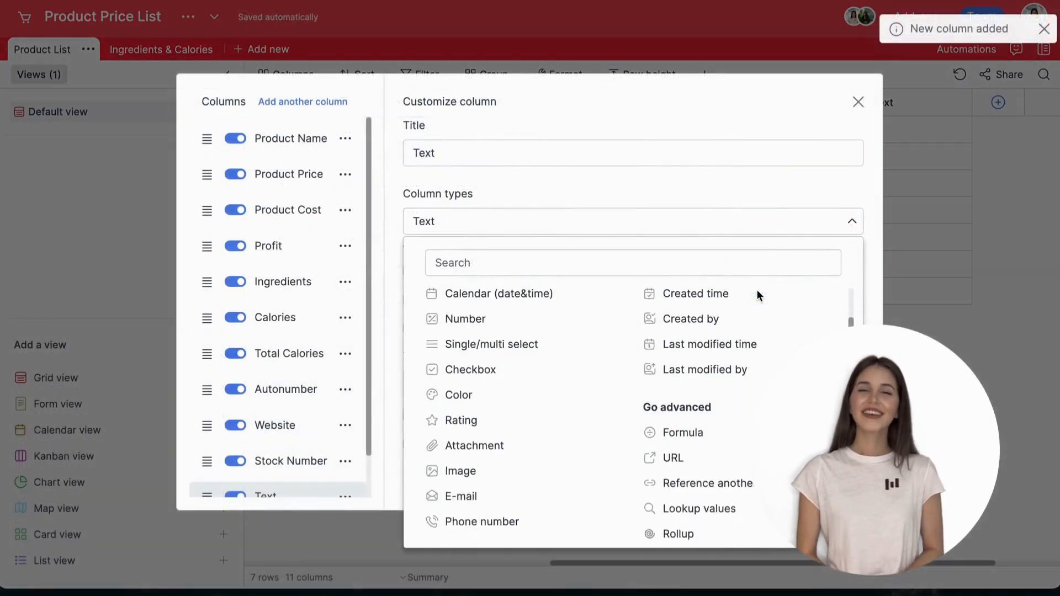
# Add a new Geolocation column after Stock Number, title it Location, and save it
pyautogui.scroll(-3, 757, 289)
pyautogui.click(718, 445)
pyautogui.write('Location')
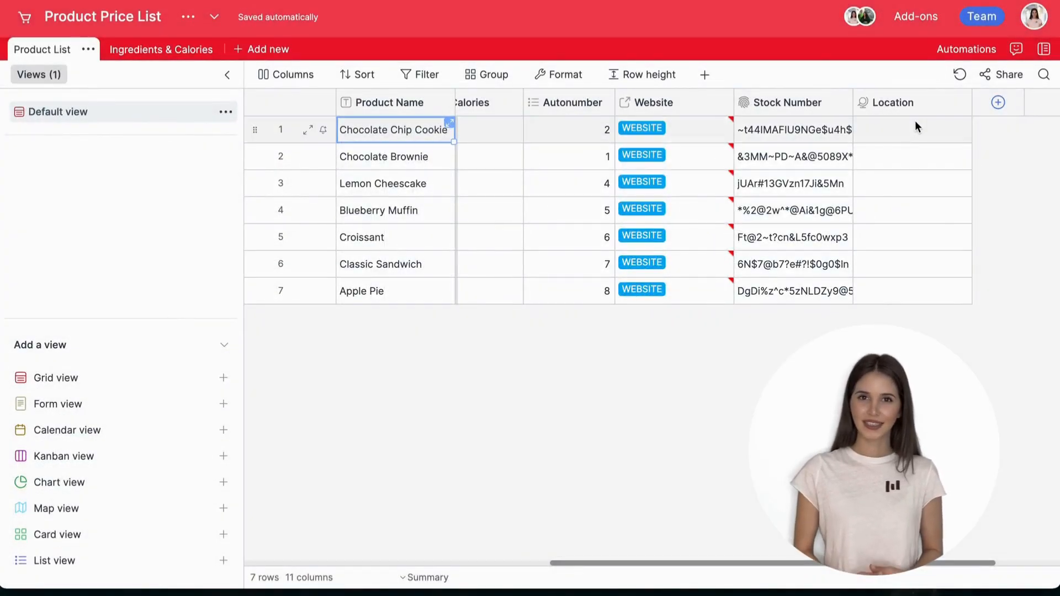
# Set the Chocolate Chip Cookie row's location to New York and fill it down to the Apple Pie row
pyautogui.doubleClick(914, 126)
pyautogui.click(698, 89)
pyautogui.write('New York')
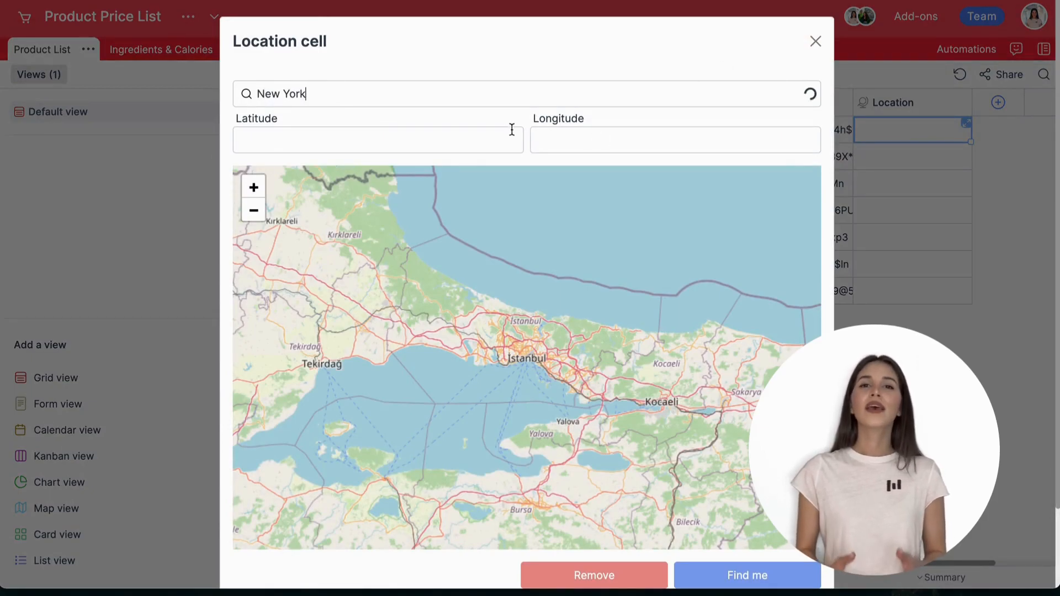
pyautogui.click(501, 130)
pyautogui.scroll(-3, 501, 221)
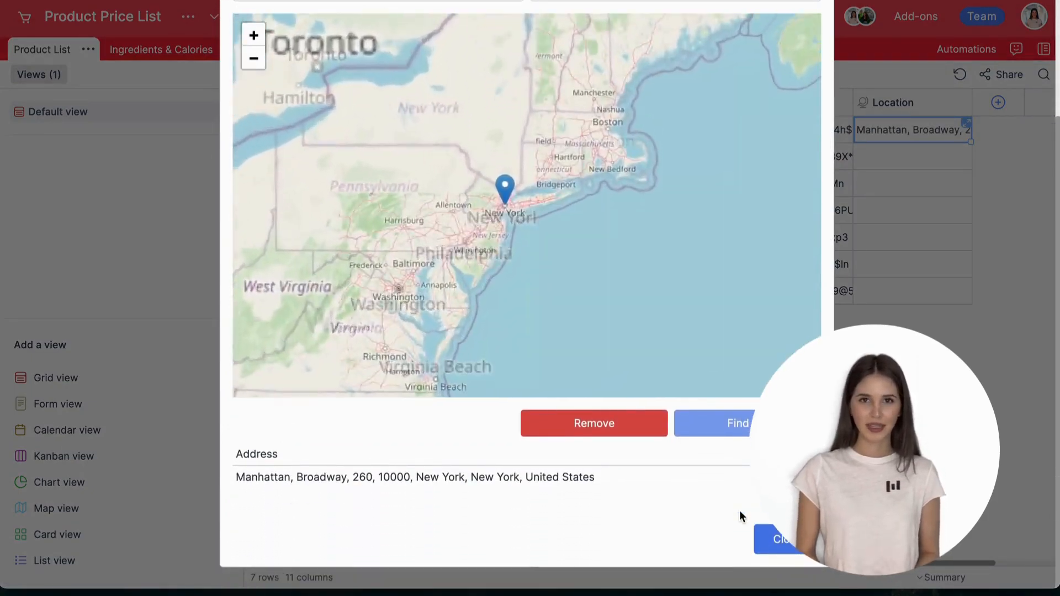
pyautogui.click(770, 539)
pyautogui.moveTo(970, 141); pyautogui.dragTo(961, 293)
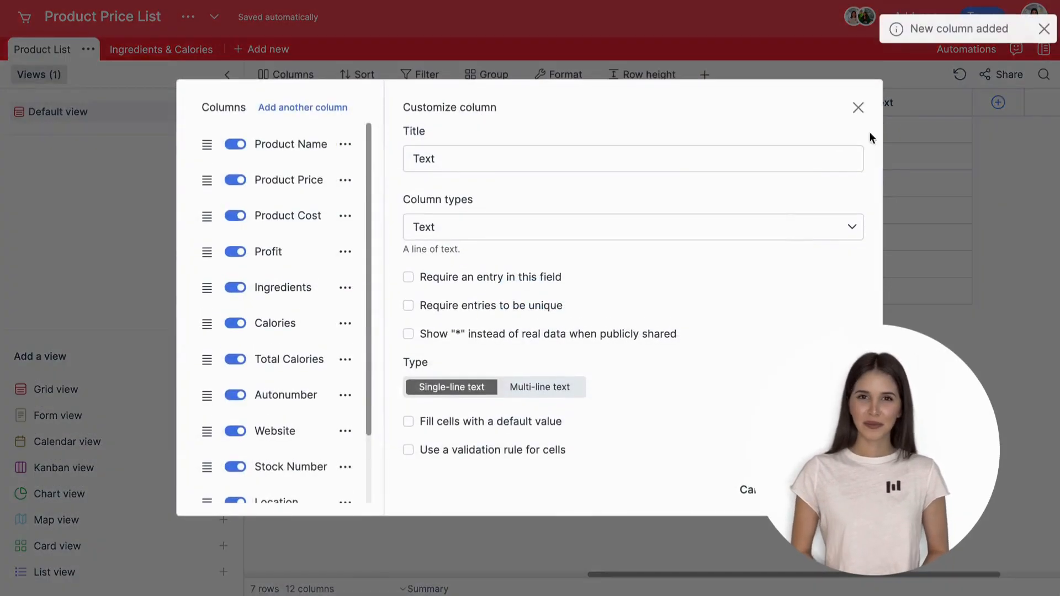
# Save a new Collaborator column that allows multiple collaborators and notifies them when they are added
pyautogui.click(792, 230)
pyautogui.click(766, 336)
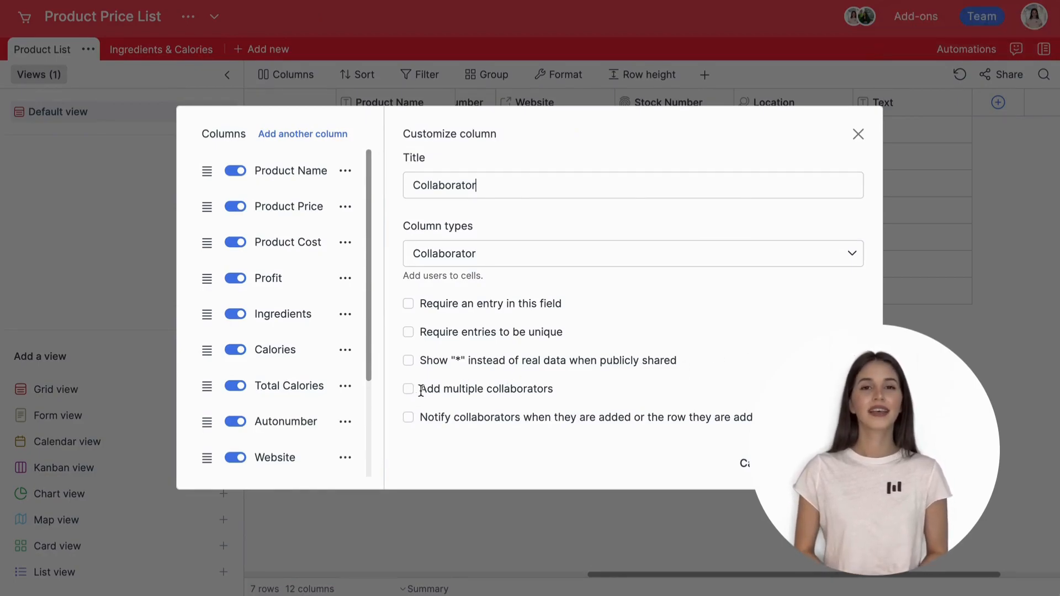
pyautogui.click(408, 418)
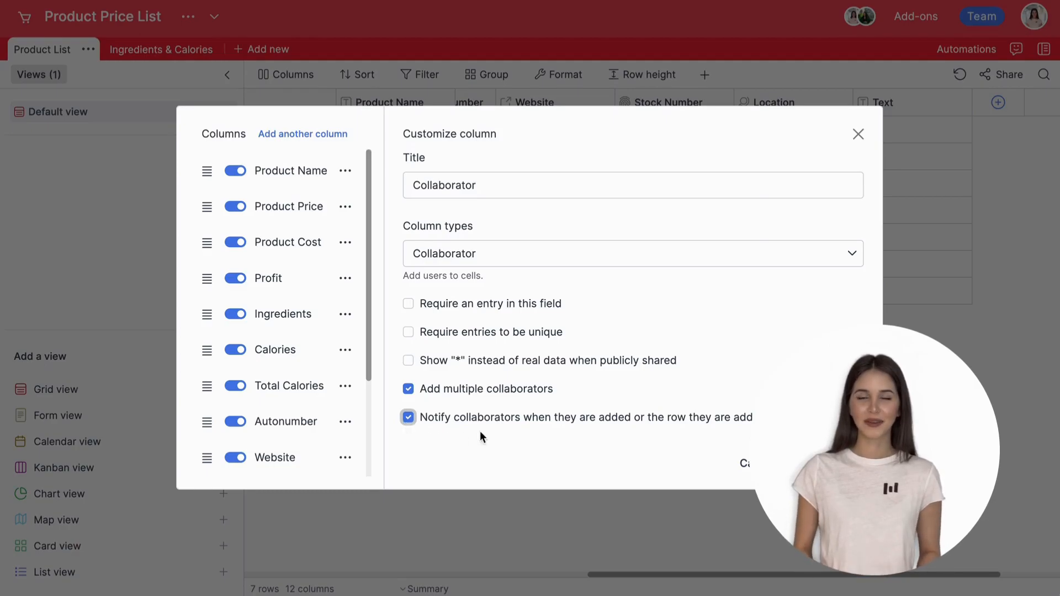
pyautogui.click(829, 463)
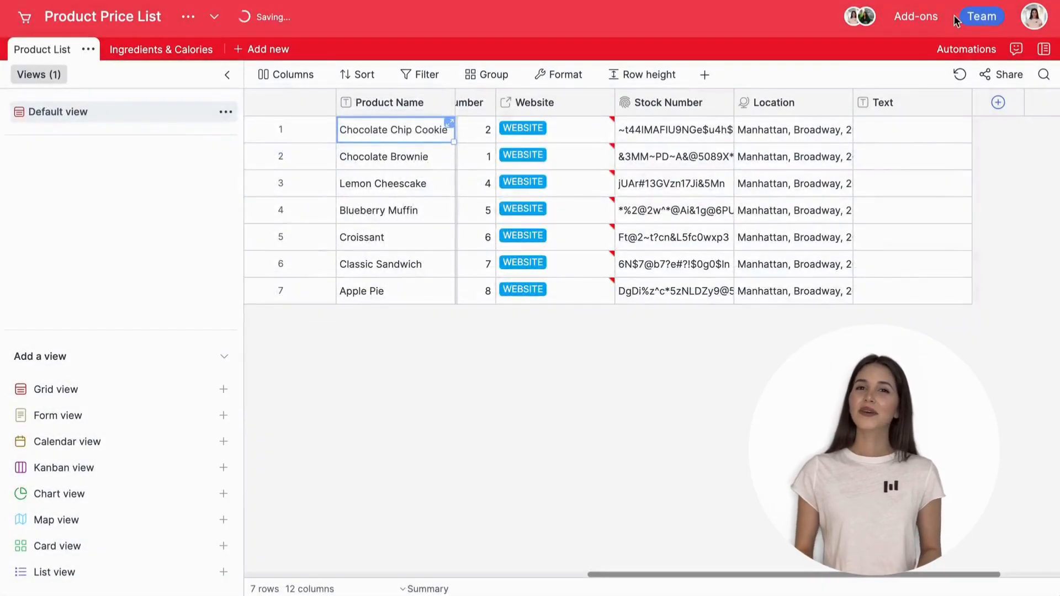
# Assign the second listed team member as collaborator in every product row, starting with Chocolate Chip Cookie
pyautogui.click(887, 134)
pyautogui.click(915, 136)
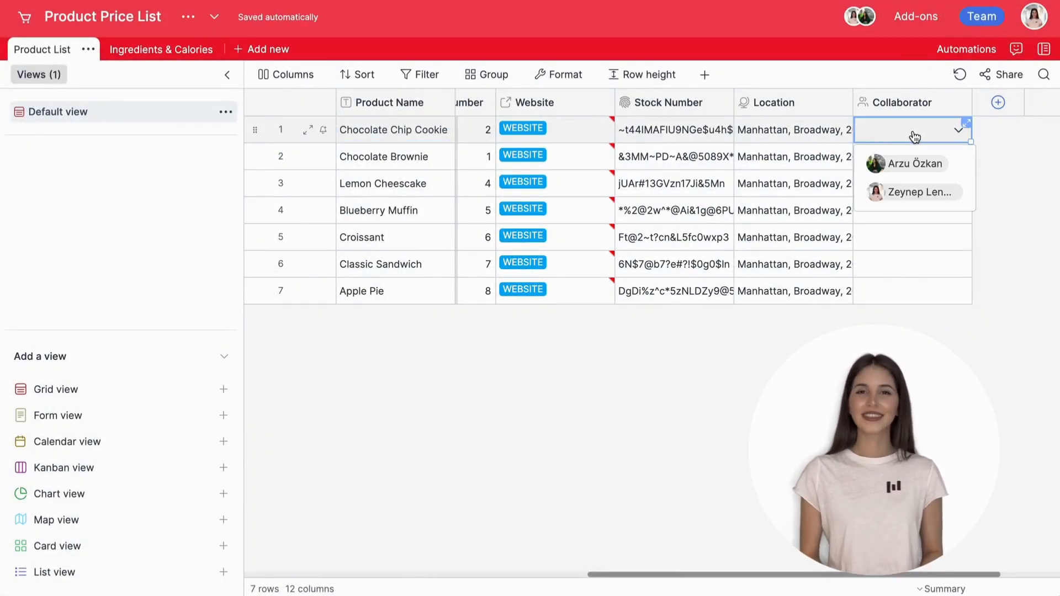
pyautogui.click(959, 193)
pyautogui.click(958, 159)
pyautogui.click(957, 159)
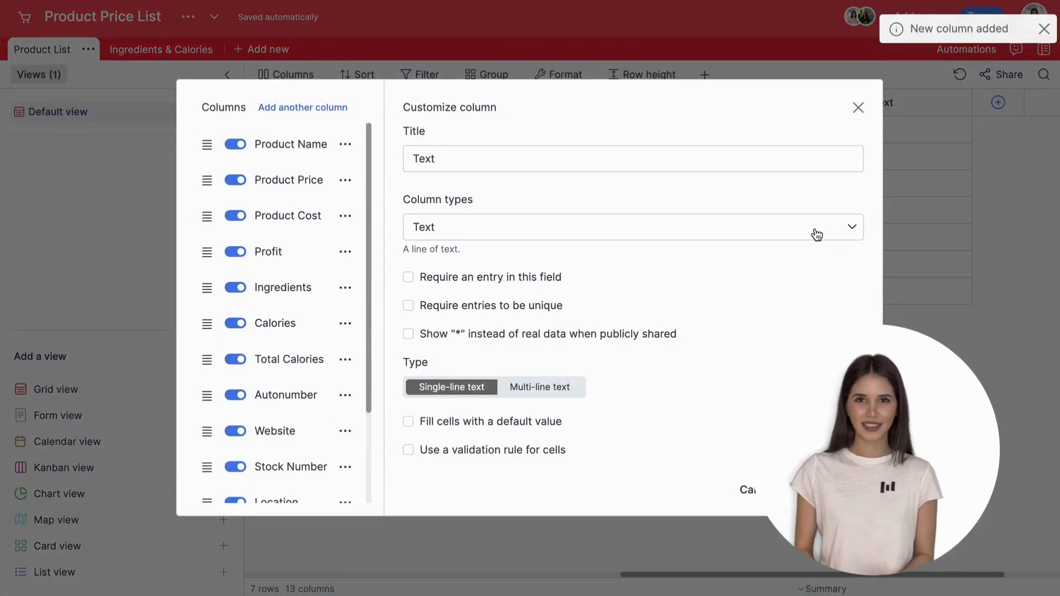
# Save the new column as a Created time column using the EU date format with the time included
pyautogui.click(816, 233)
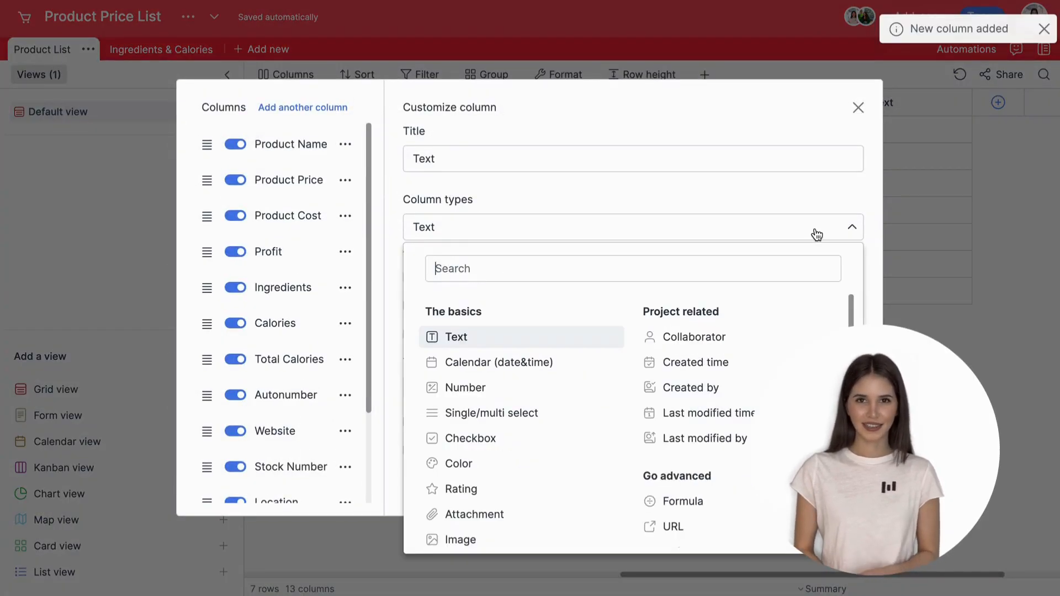
pyautogui.click(774, 362)
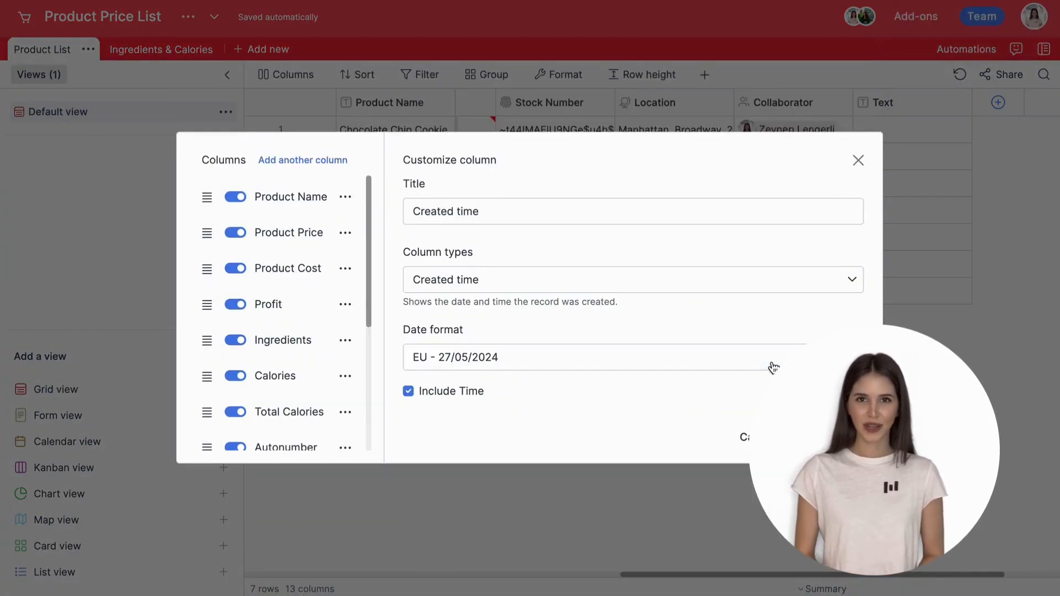
pyautogui.click(724, 365)
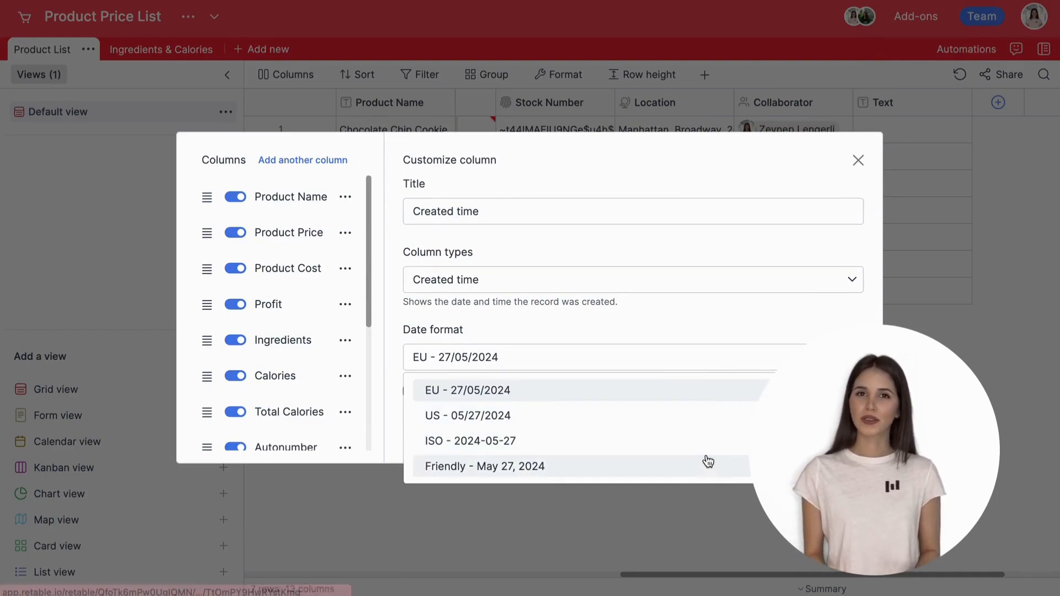
pyautogui.click(721, 317)
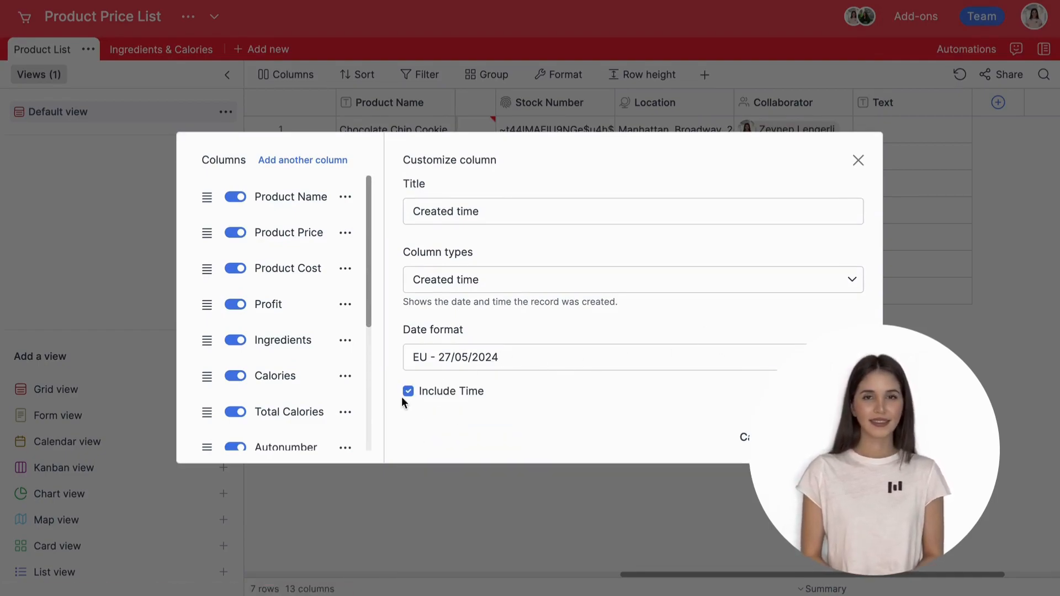
pyautogui.click(833, 437)
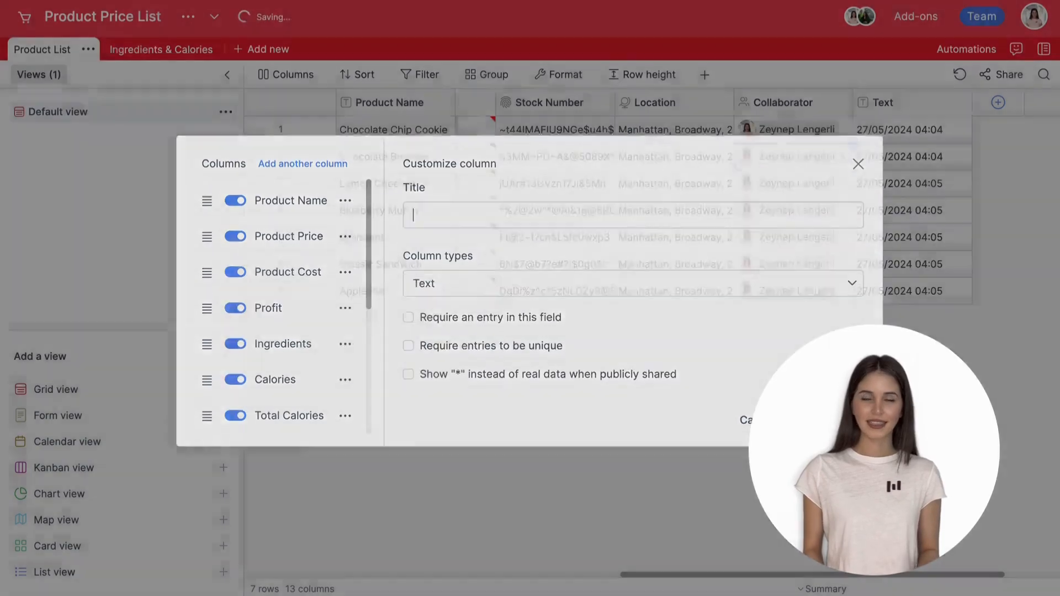
# Add a new column of type Created by after the Created time column and save it
pyautogui.hscroll(2, 862, 276)
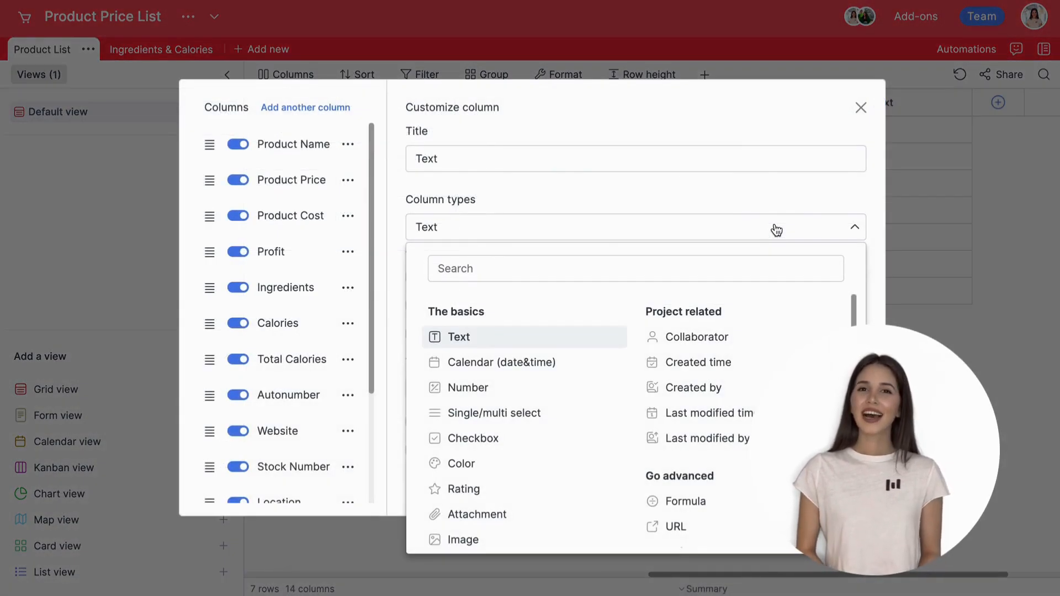
pyautogui.click(781, 387)
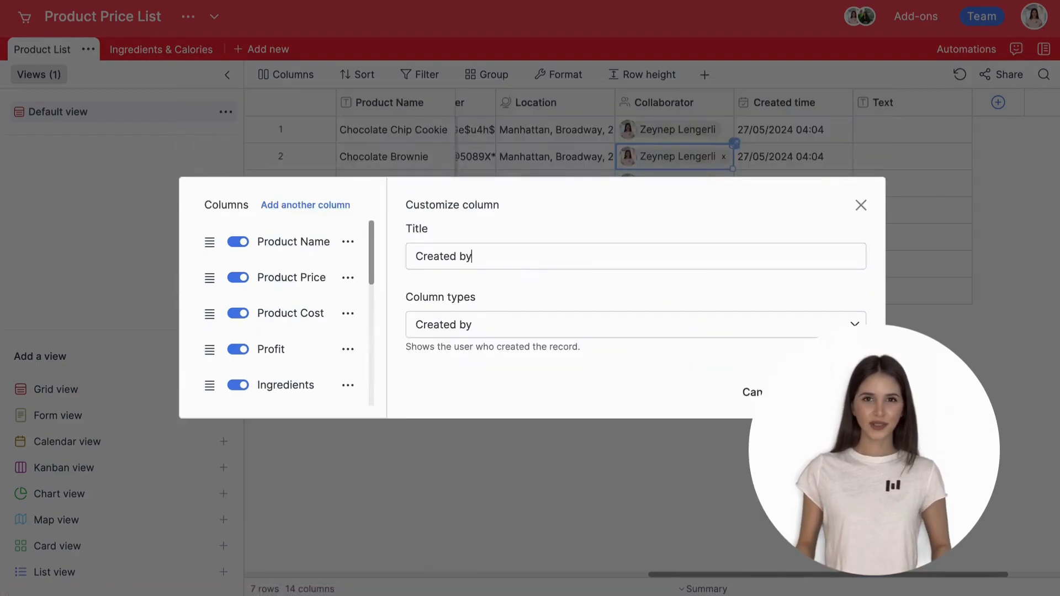
pyautogui.click(833, 392)
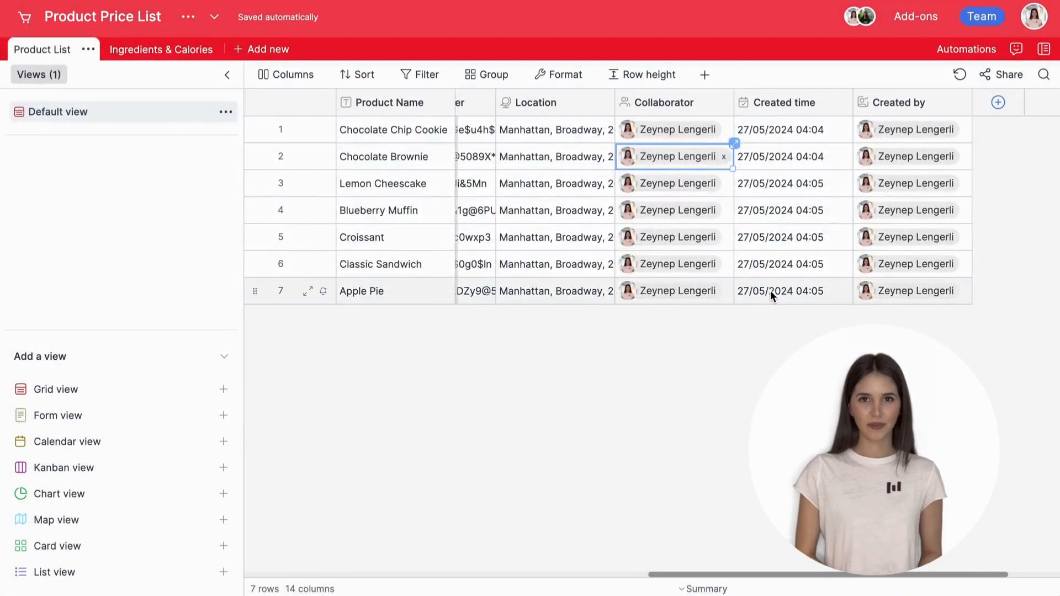
# Add a Last modified time column after Created by, using the EU date format with the time included, and save it
pyautogui.hscroll(1, 771, 292)
pyautogui.hscroll(1, 770, 291)
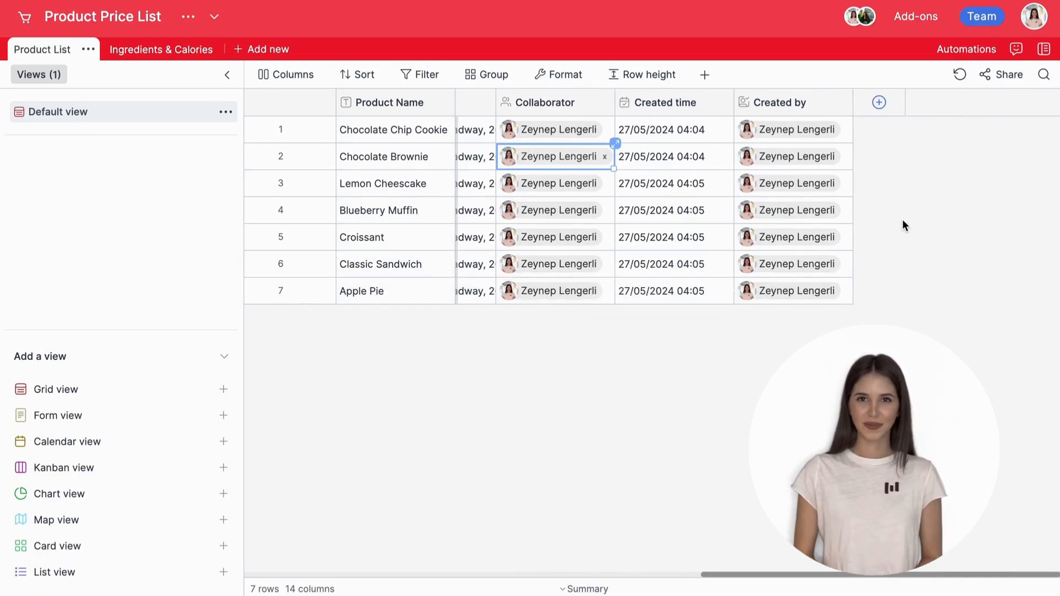
pyautogui.click(879, 102)
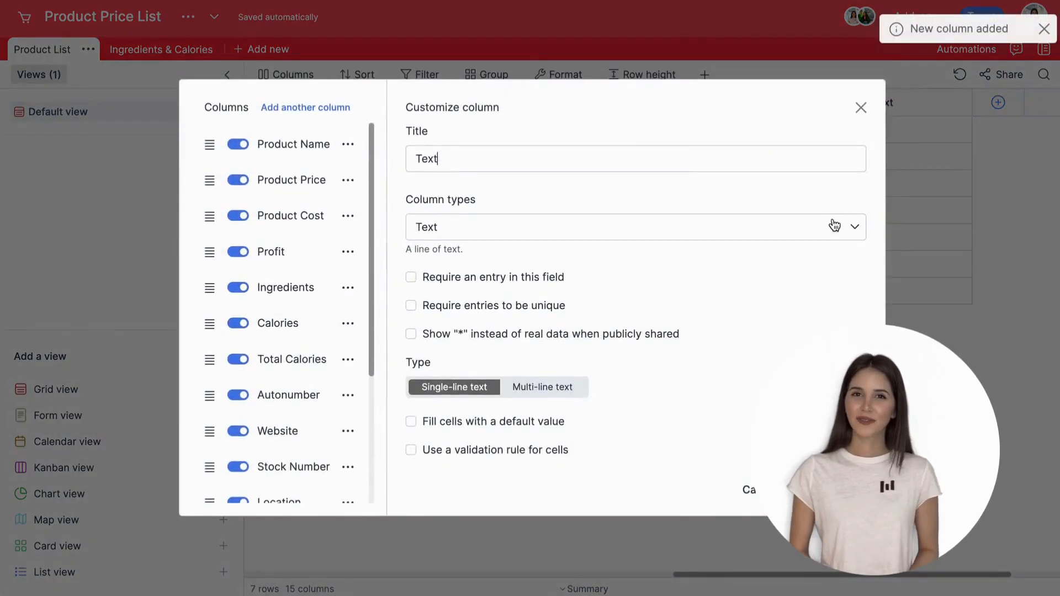
pyautogui.click(834, 227)
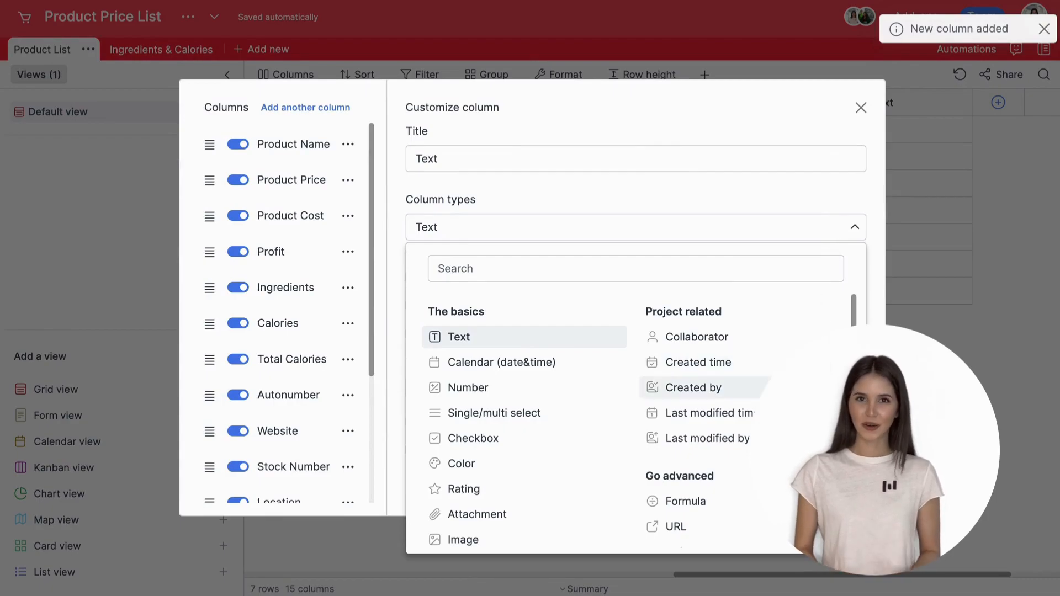
pyautogui.click(718, 413)
pyautogui.click(785, 359)
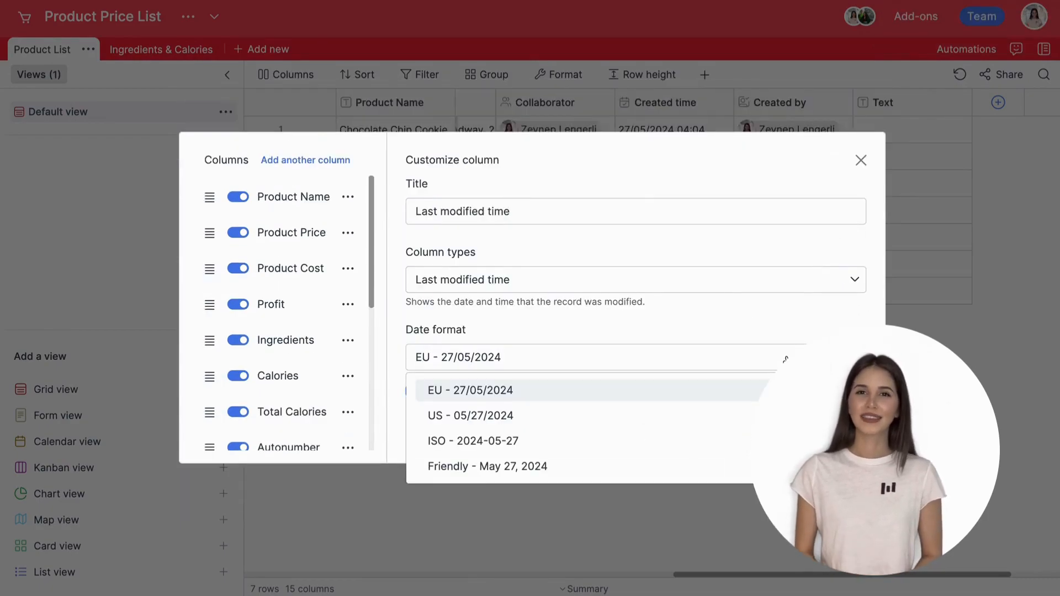
pyautogui.click(766, 331)
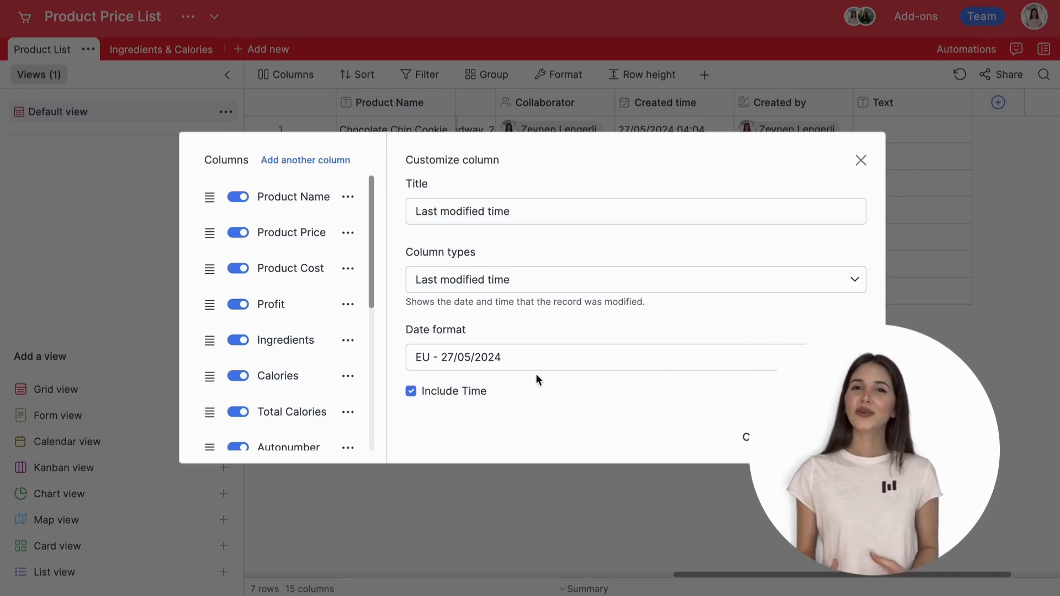
pyautogui.click(773, 437)
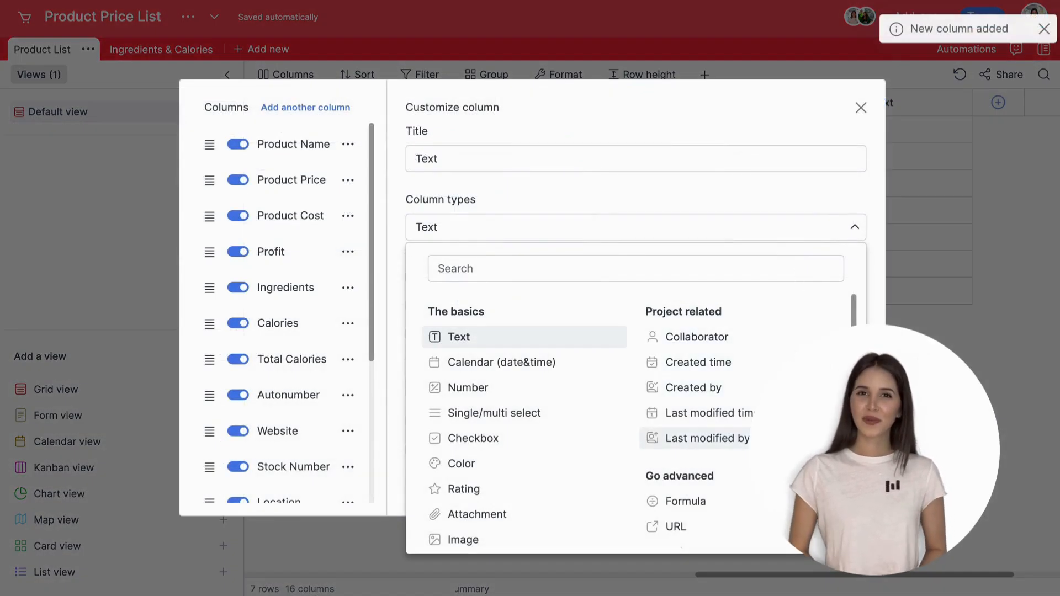
# Save the new column as a Last modified by column and go back to the earlier columns of the table
pyautogui.click(697, 438)
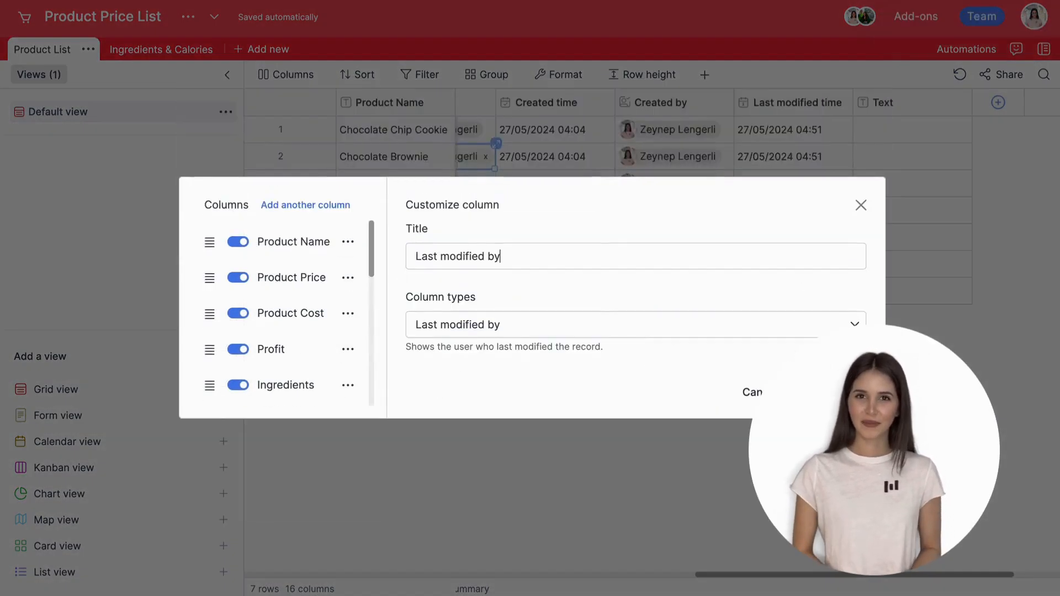
pyautogui.click(804, 392)
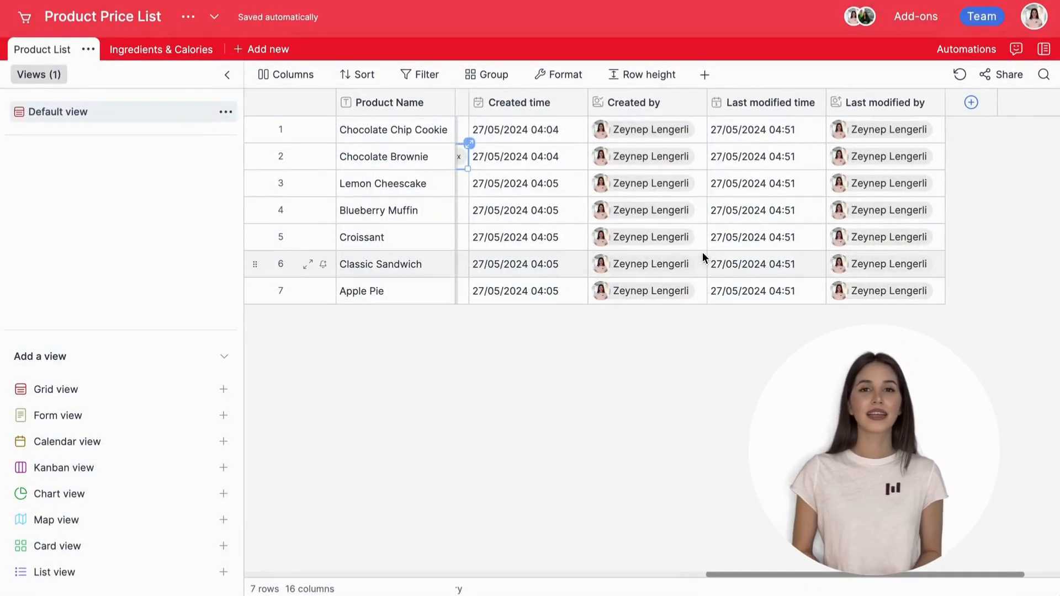
pyautogui.hscroll(-5, 702, 252)
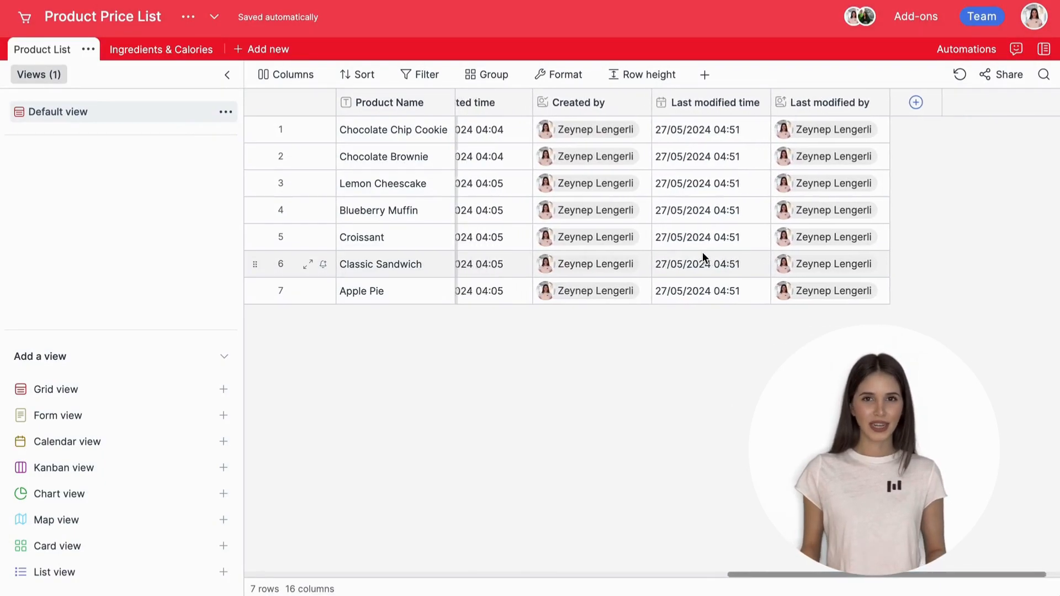
pyautogui.hscroll(-10, 702, 252)
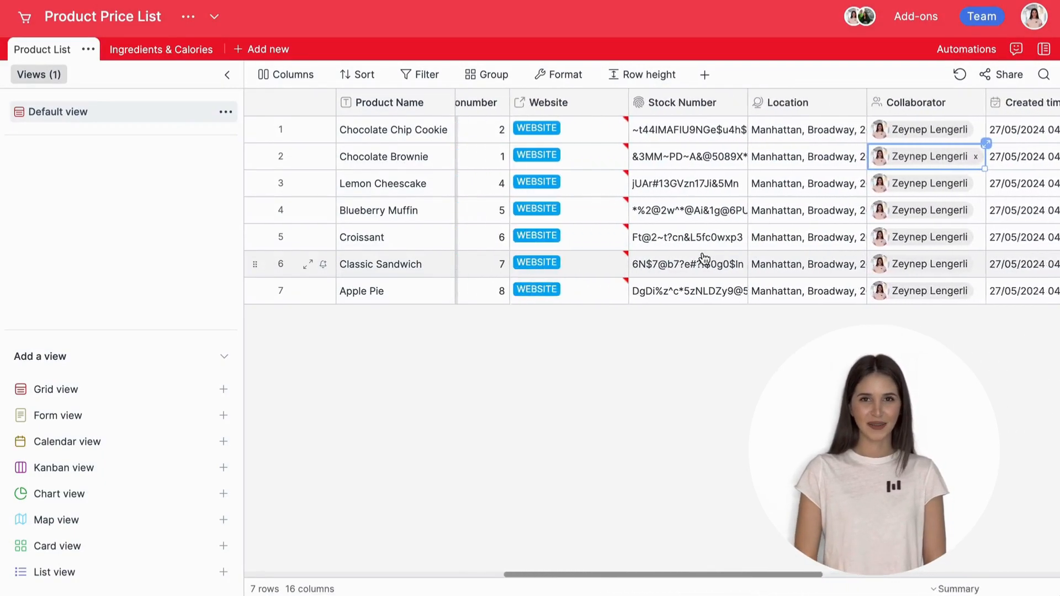